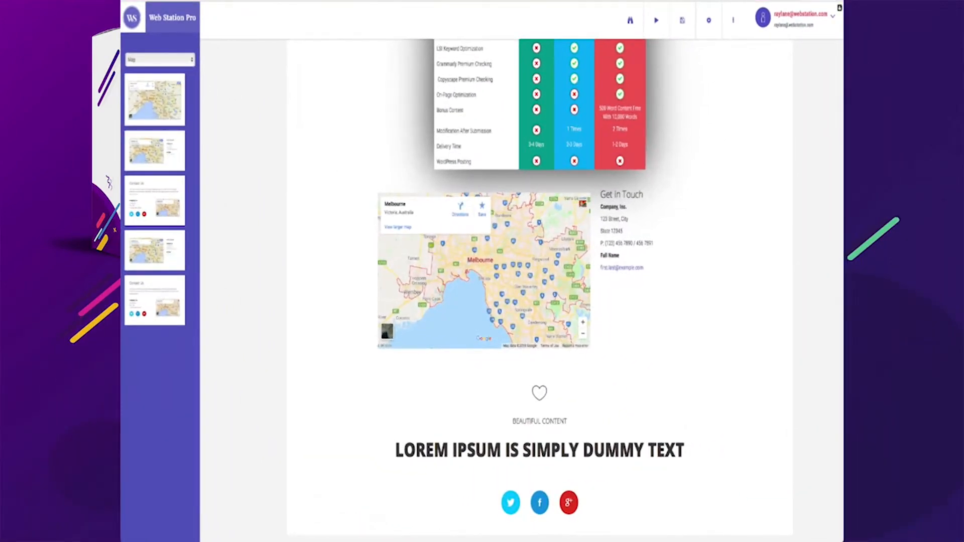
Scroll through the sections of the existing sample page
scroll(661, 456, up, 20)
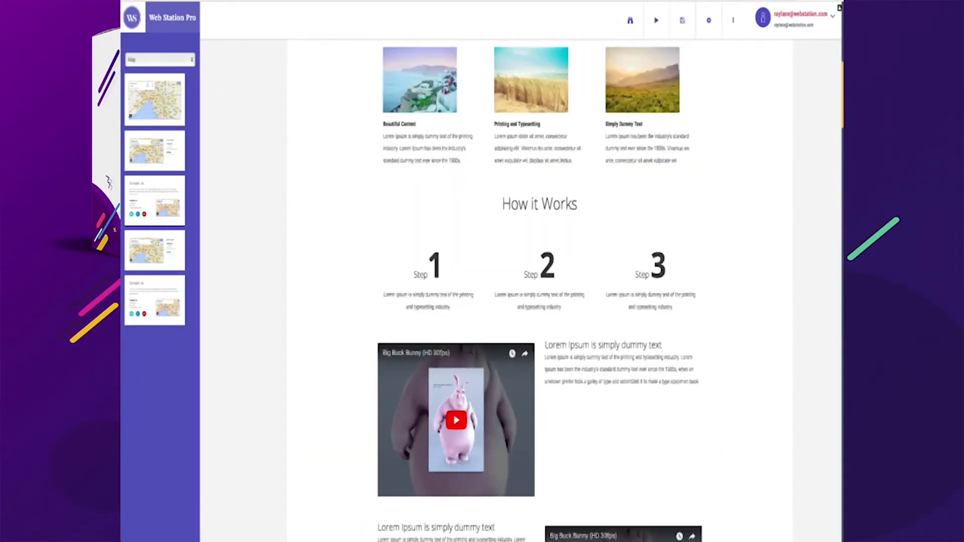
scroll(540, 302, up, 3)
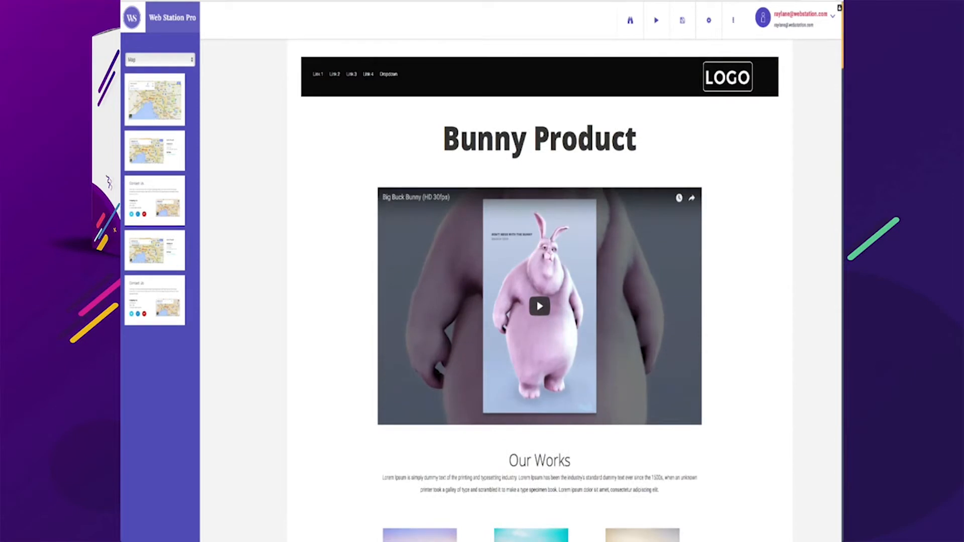
scroll(540, 302, down, 4)
scroll(540, 301, up, 4)
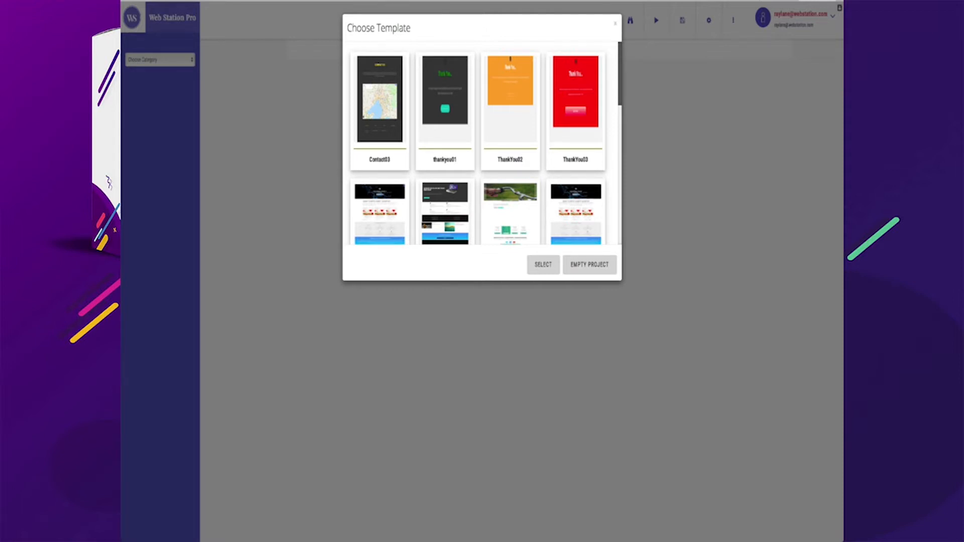
Browse the available page templates, then close the template chooser without selecting one
scroll(482, 146, down, 10)
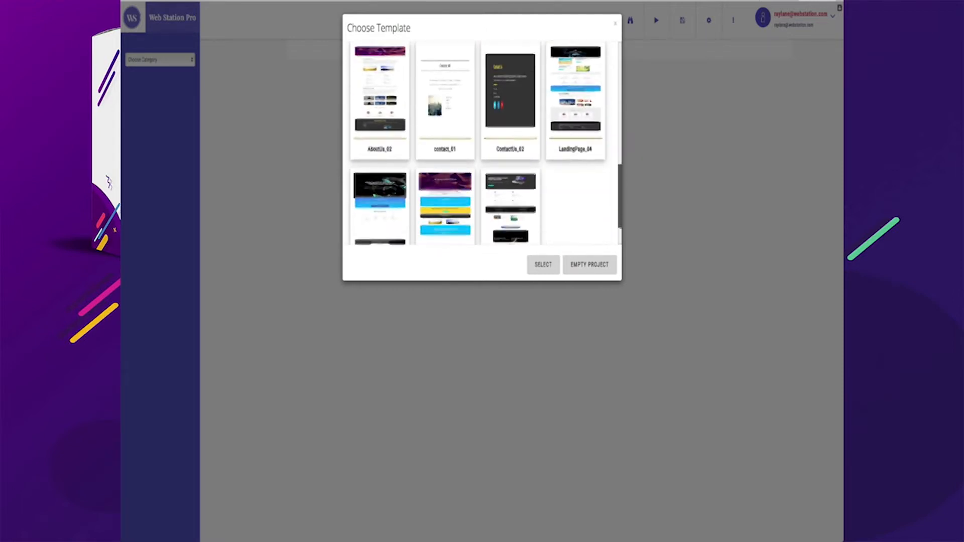
scroll(482, 146, up, 10)
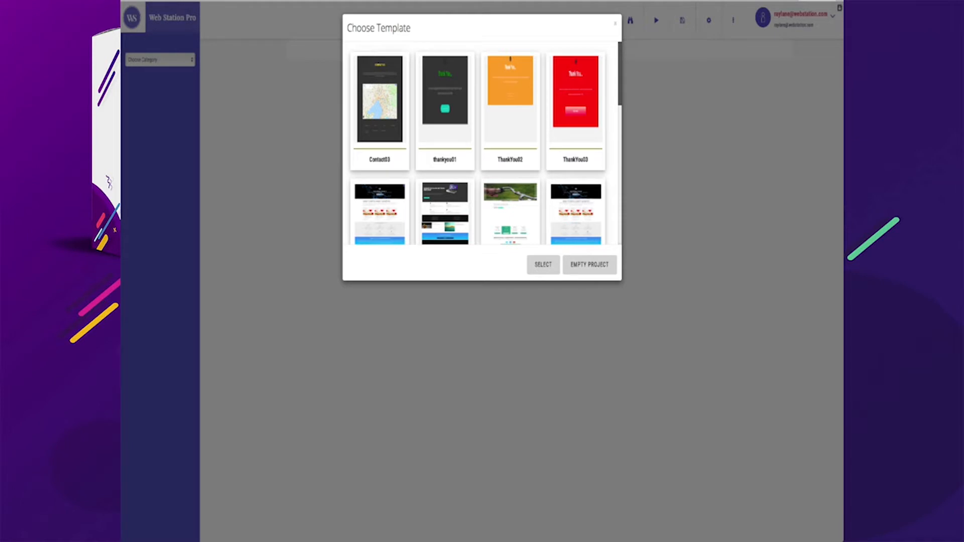
scroll(482, 146, down, 3)
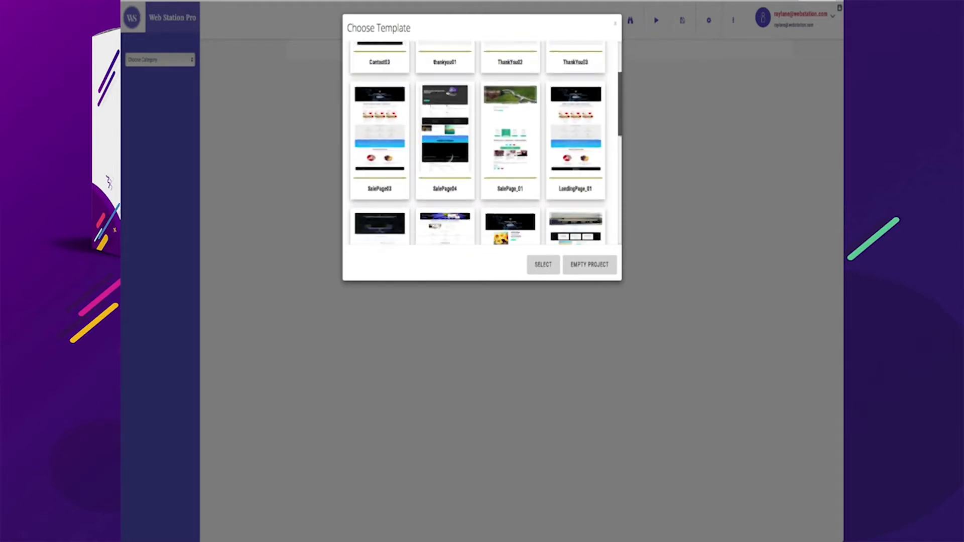
scroll(482, 146, down, 3)
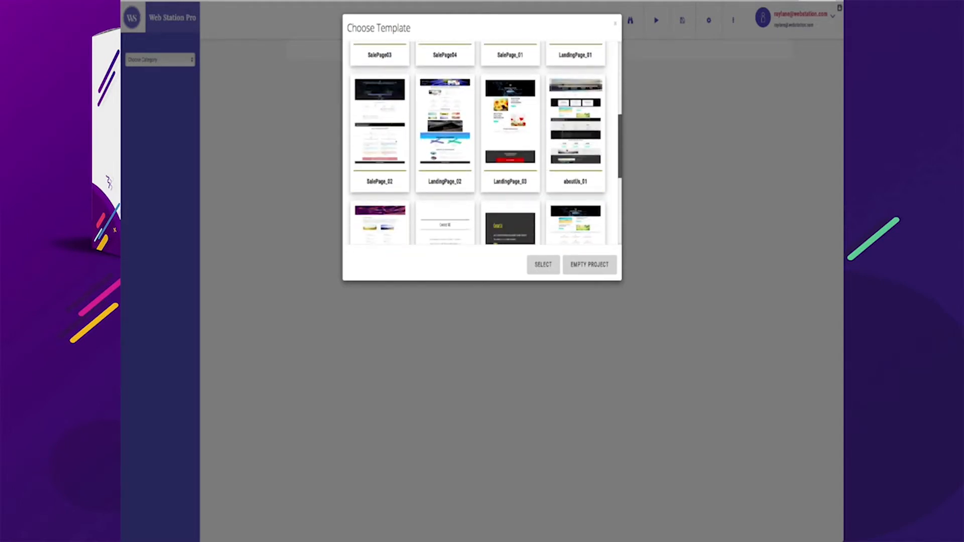
scroll(482, 146, down, 1)
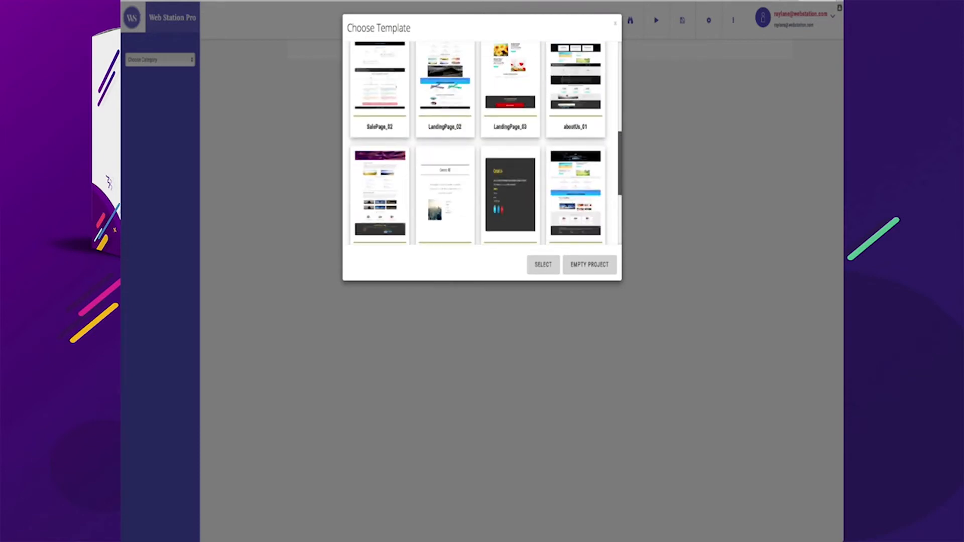
scroll(478, 143, down, 2)
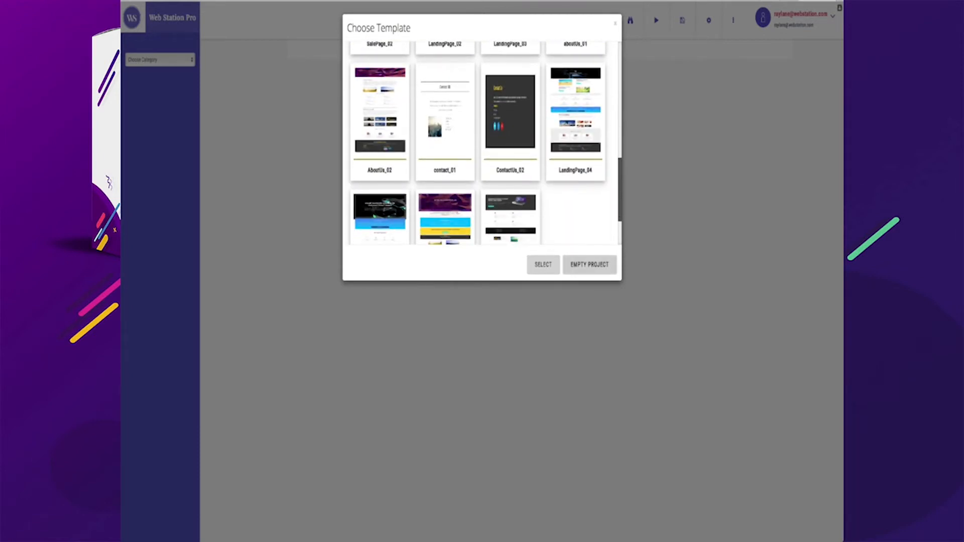
key(Escape)
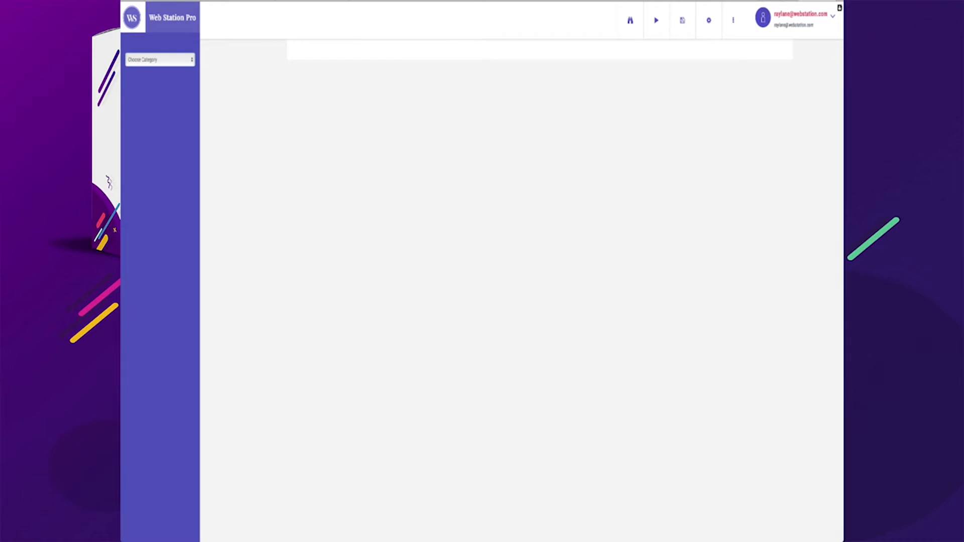
Switch the block list to the Title category and add the large "Lorem Ipsum" heading block to the empty page
click(160, 59)
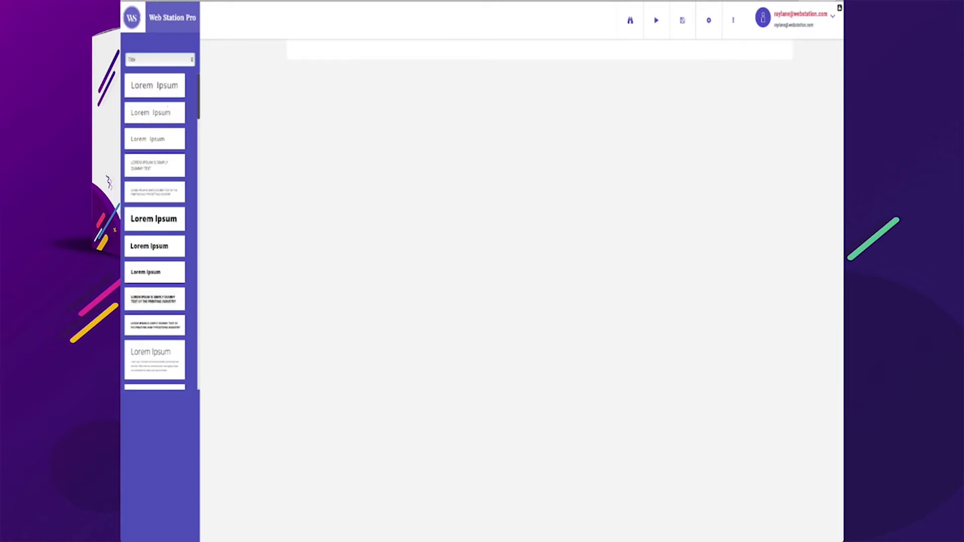
scroll(155, 231, down, 10)
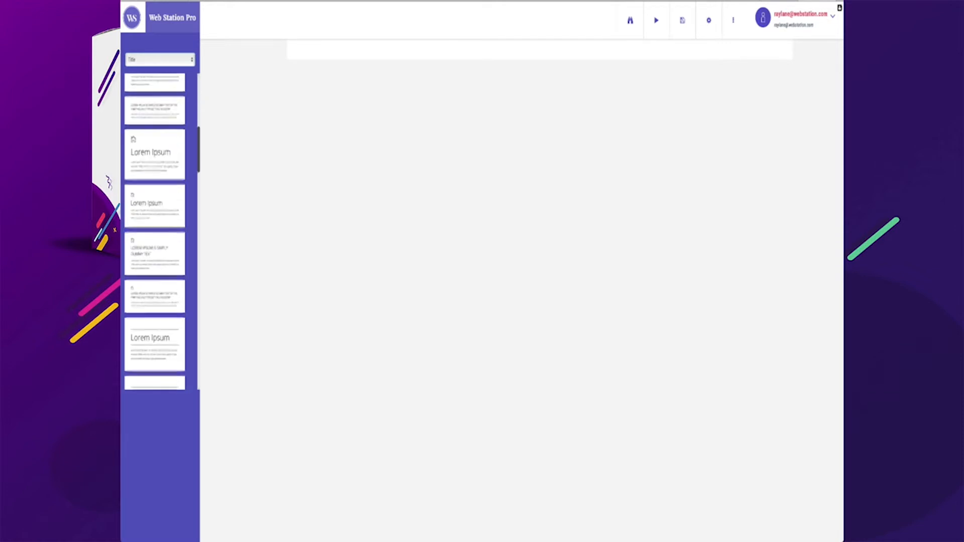
scroll(155, 230, down, 10)
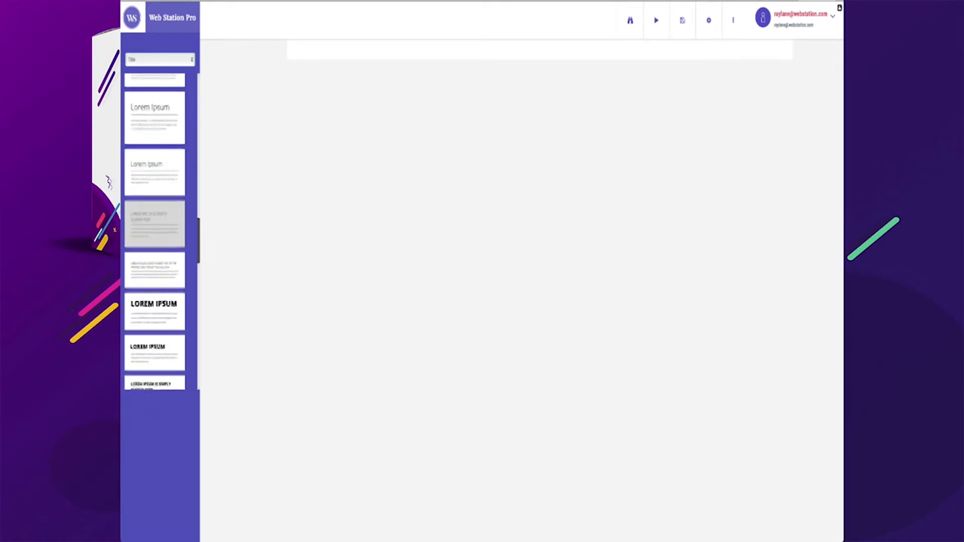
scroll(156, 231, down, 10)
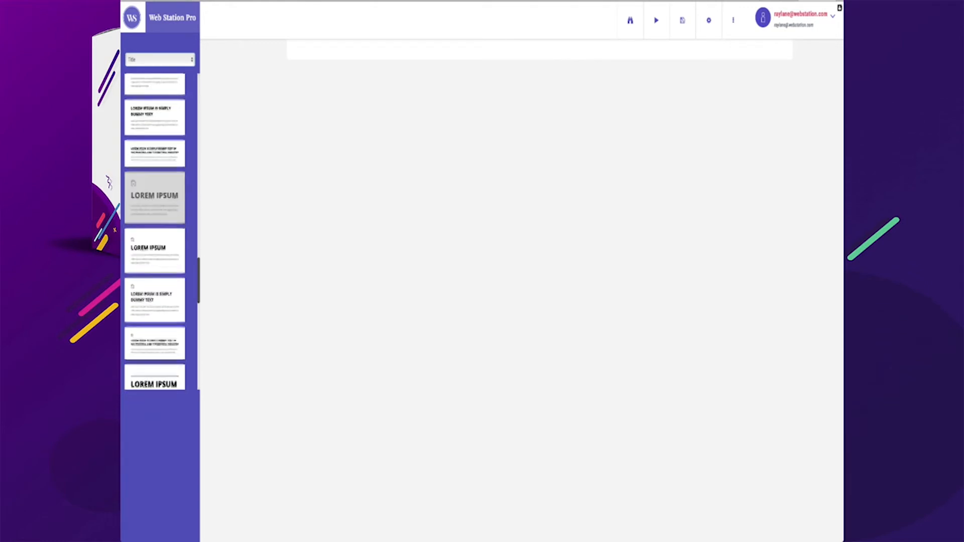
scroll(155, 230, down, 10)
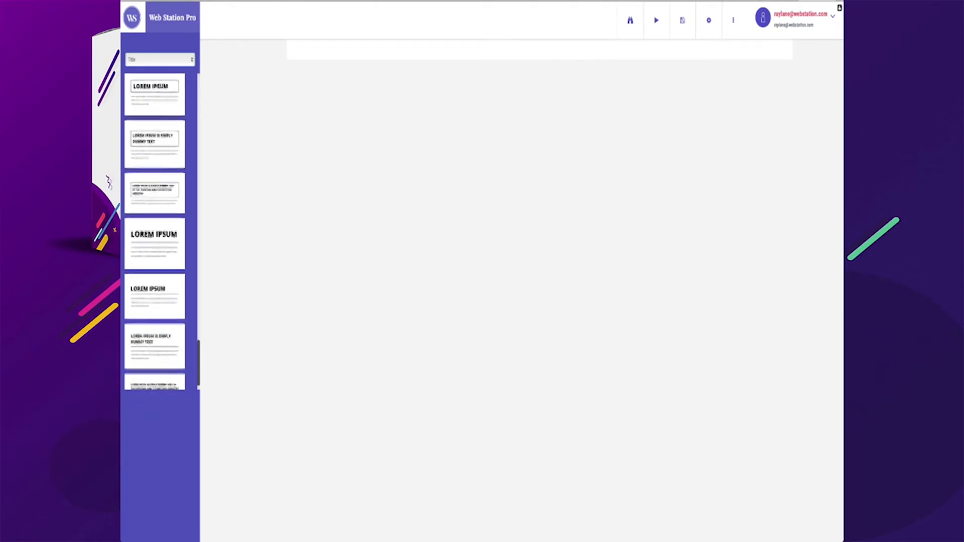
scroll(155, 230, down, 10)
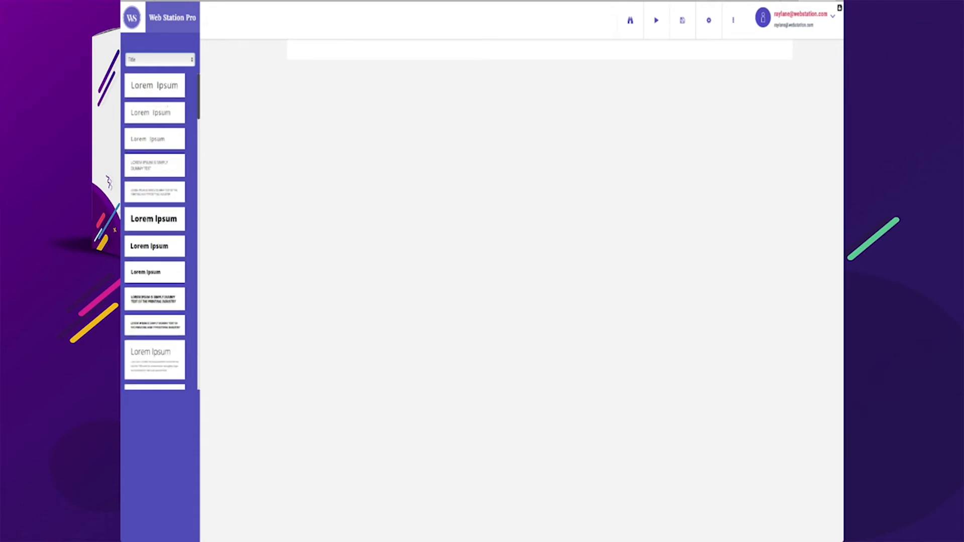
drag(155, 85, 539, 49)
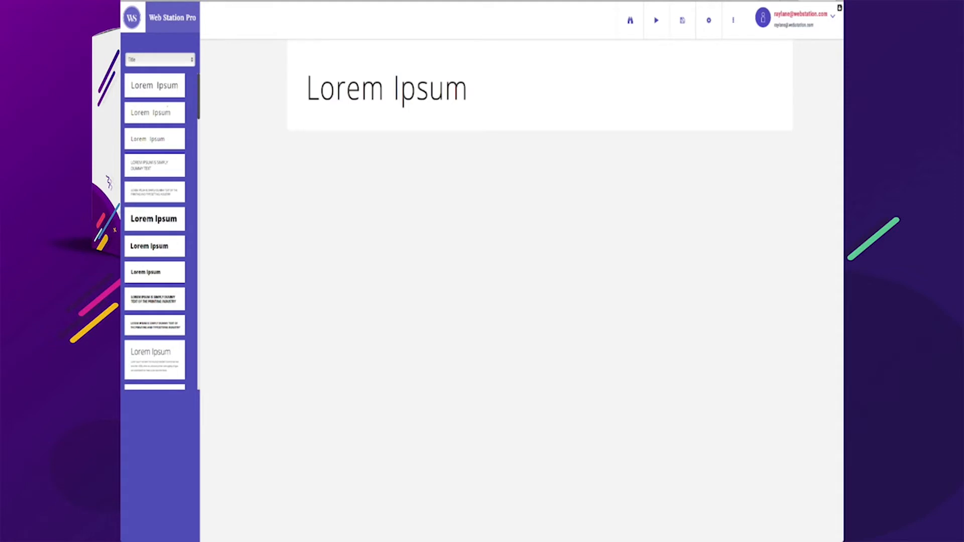
Replace the heading text with "My Cool Page"
click(416, 88)
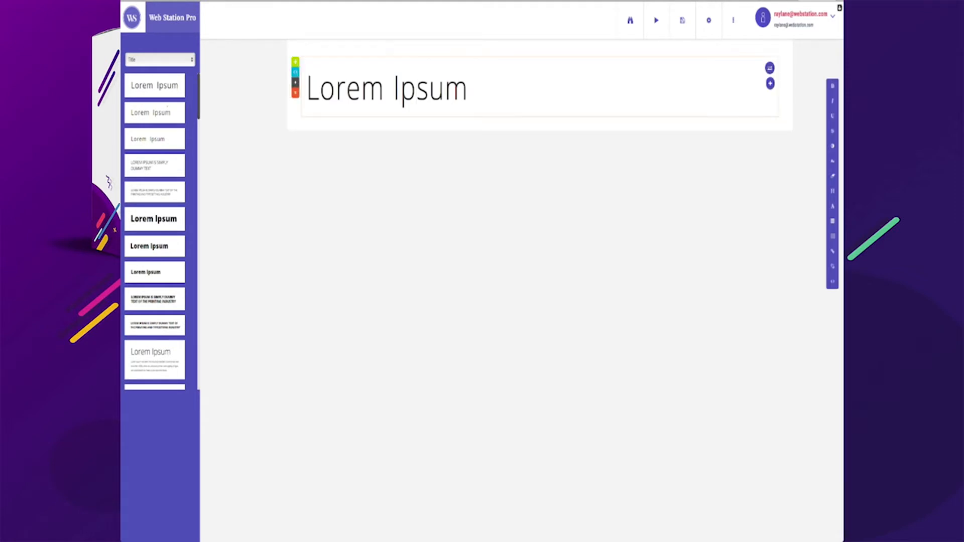
drag(469, 89, 306, 90)
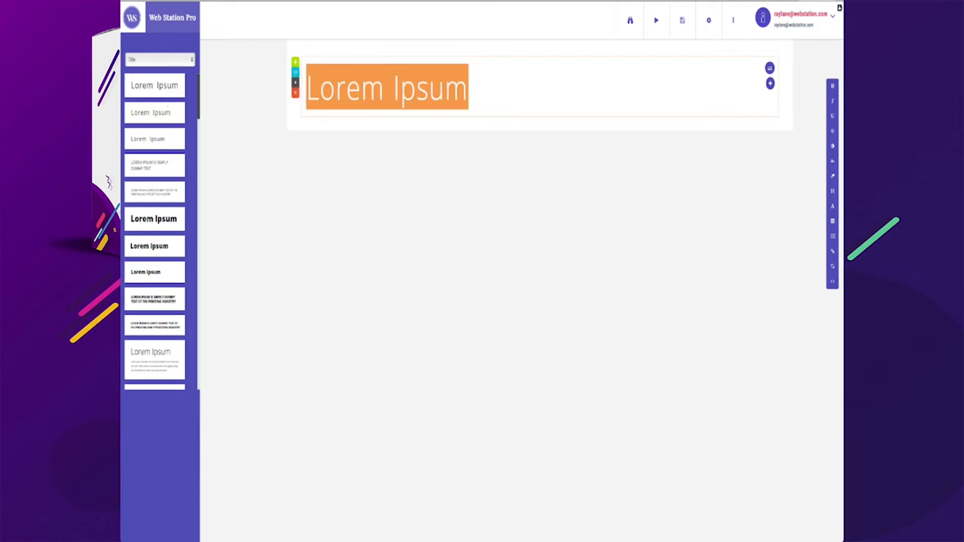
text(My Cool )
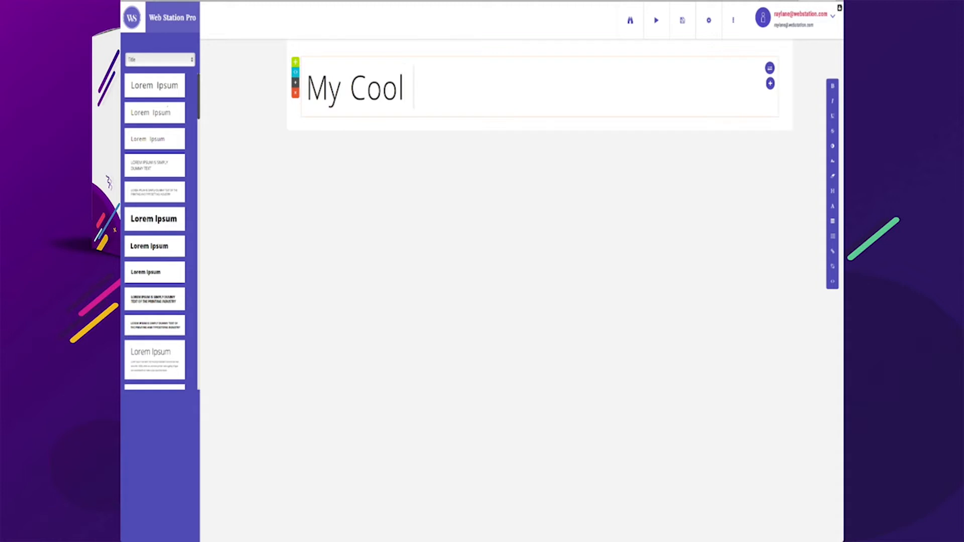
text(Page)
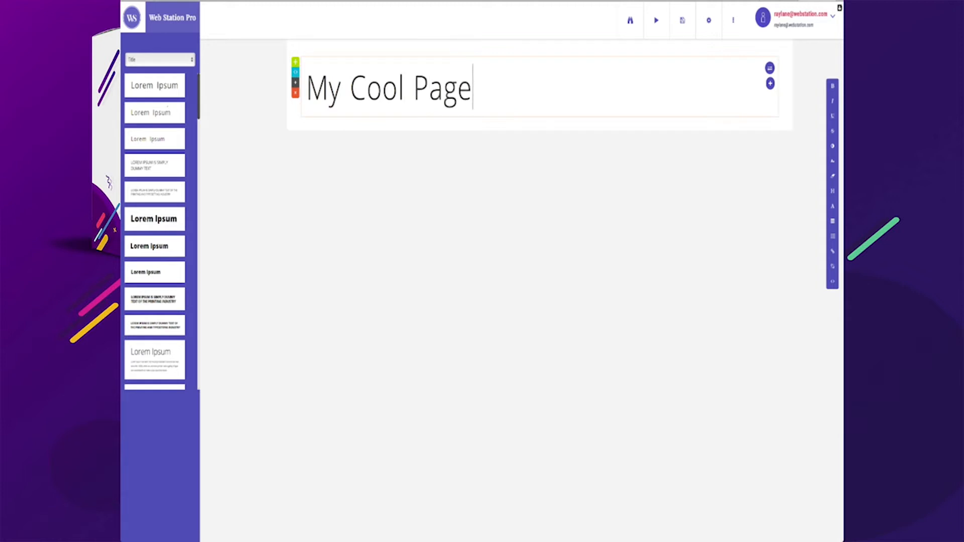
Center-align the "My Cool Page" heading
key(ctrl+a)
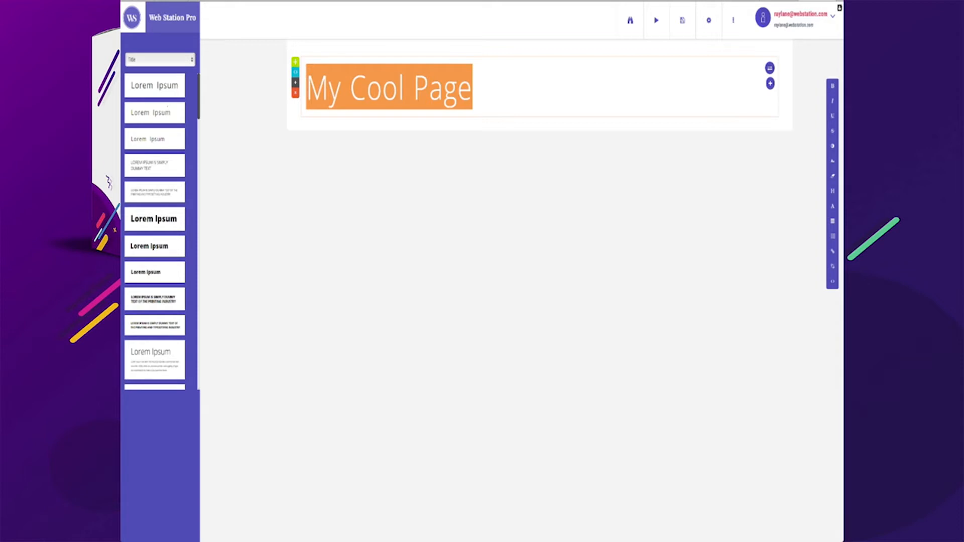
click(832, 221)
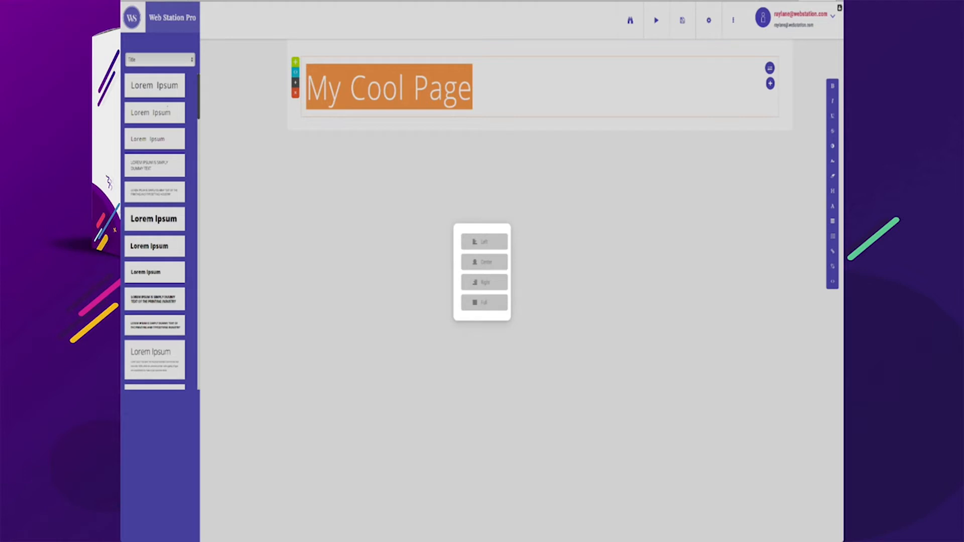
click(484, 262)
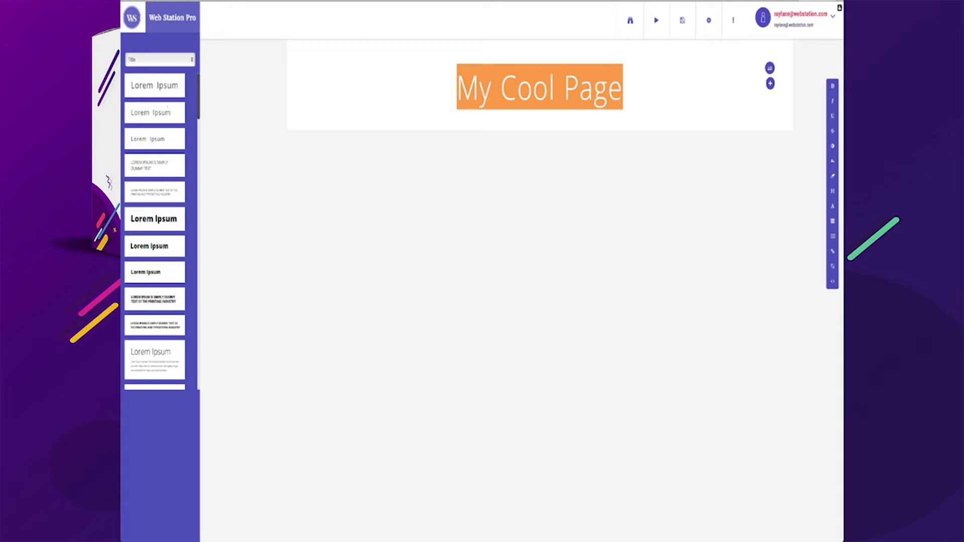
click(623, 87)
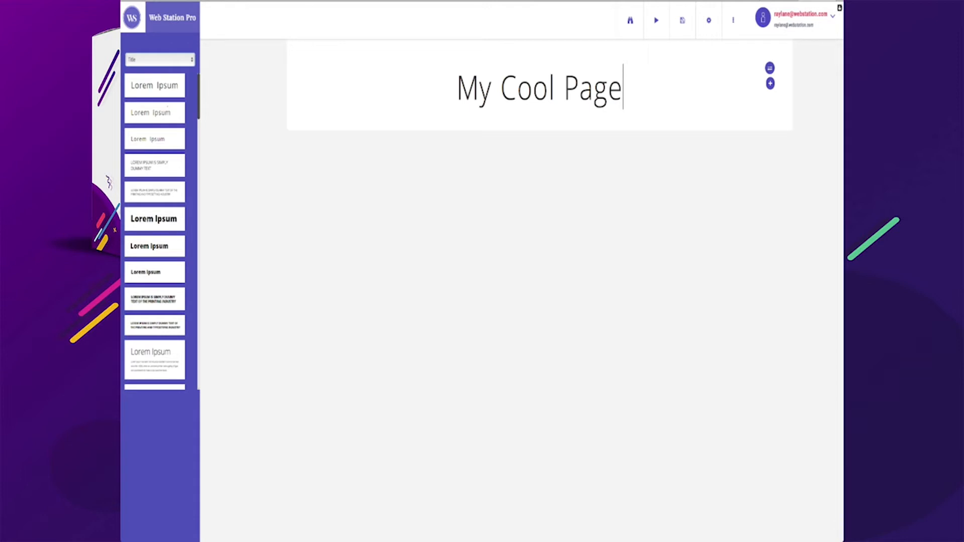
Switch to the Video category and add the single video block below the heading
click(155, 177)
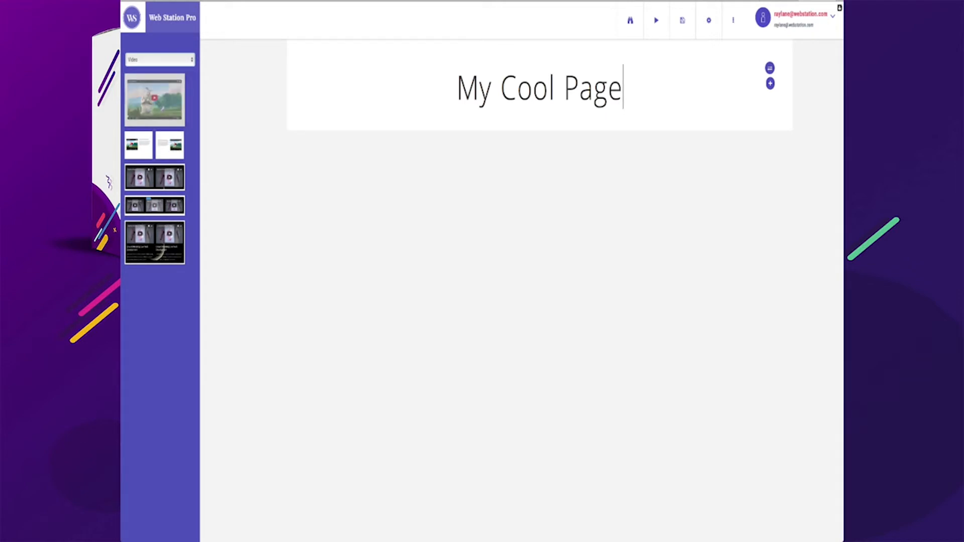
drag(155, 100, 539, 120)
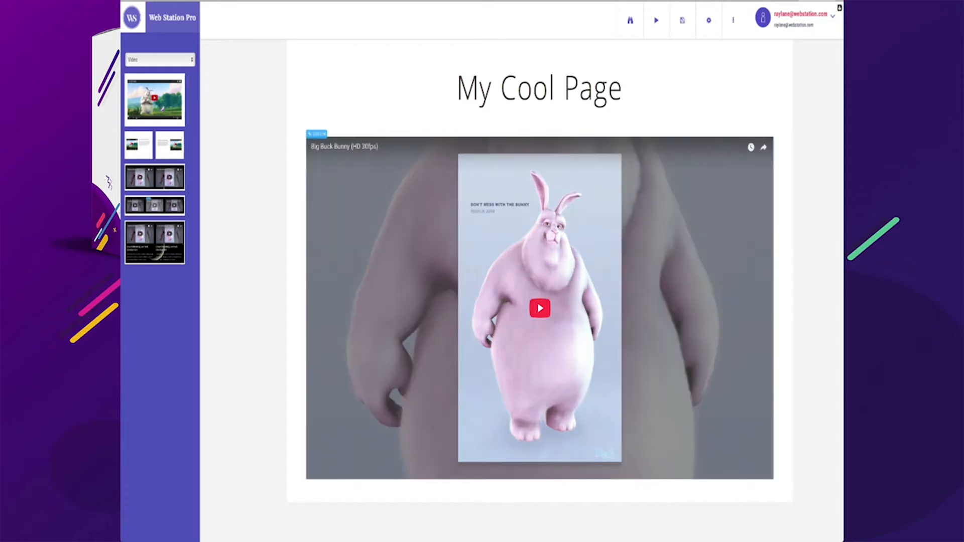
click(623, 87)
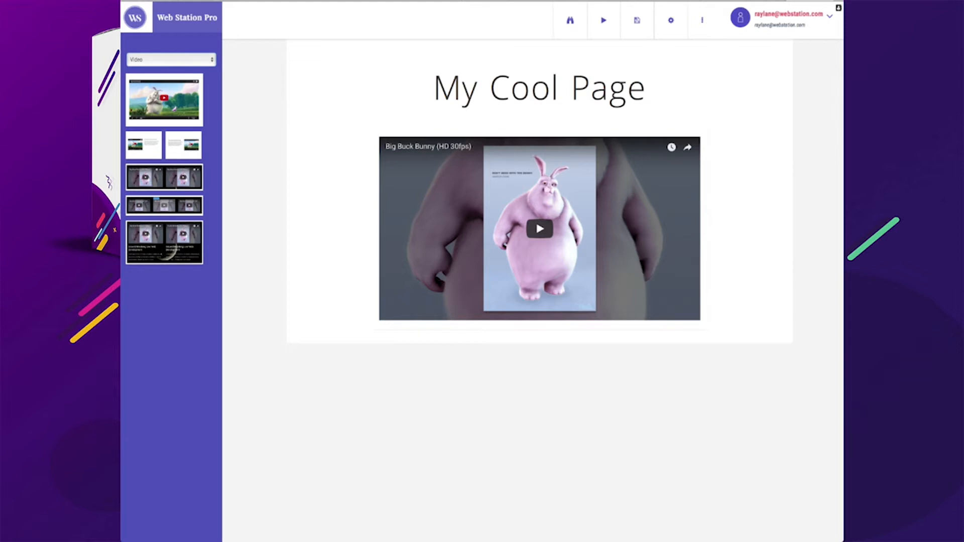
Browse the blocks in the Info and Product categories
click(171, 60)
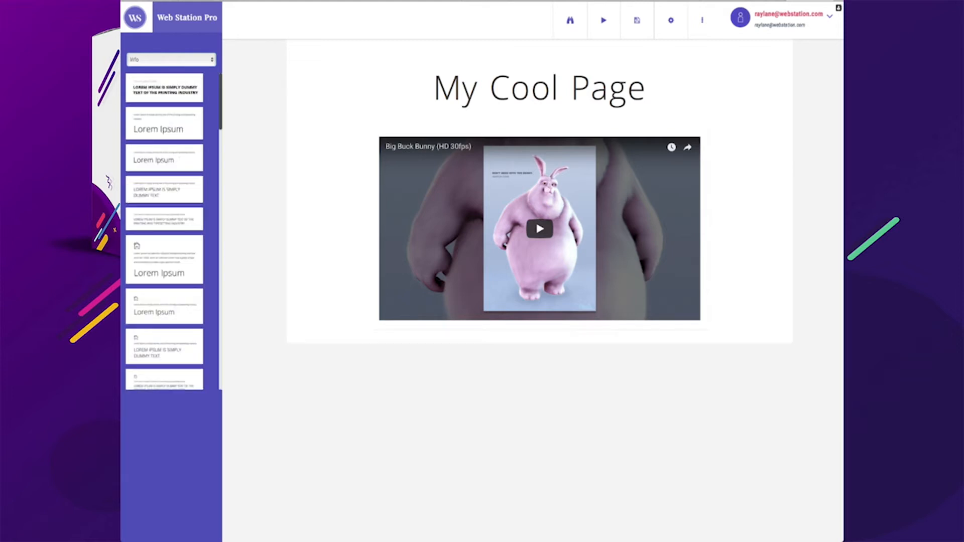
scroll(164, 231, down, 5)
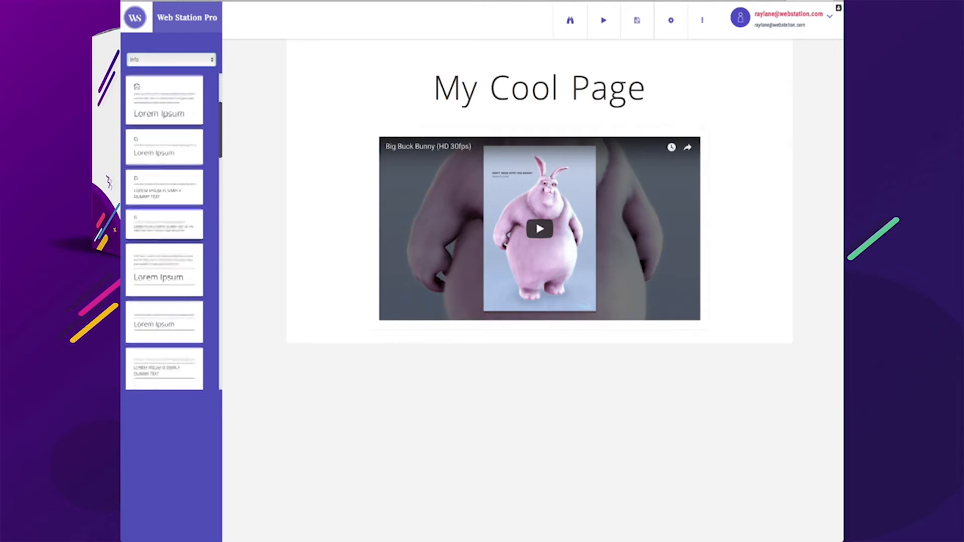
scroll(165, 231, down, 5)
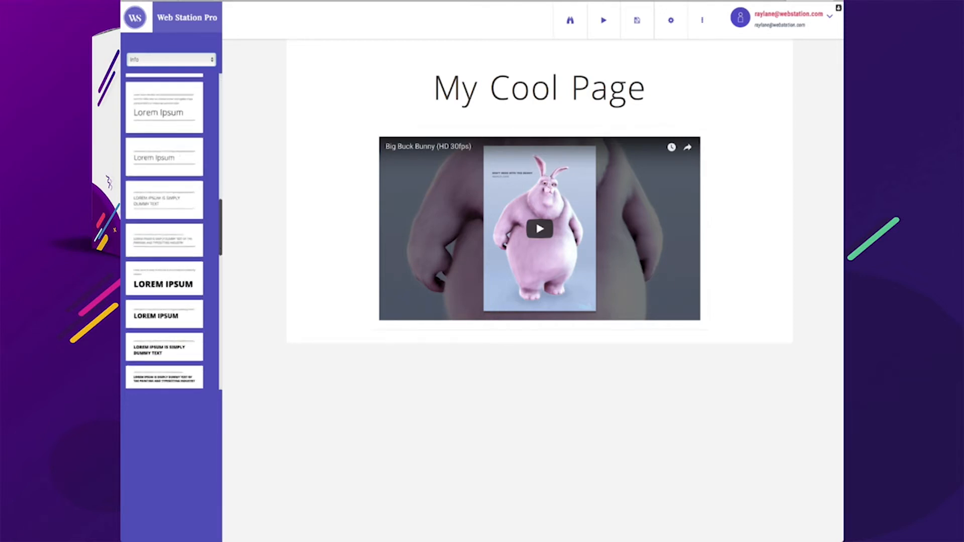
scroll(164, 231, down, 5)
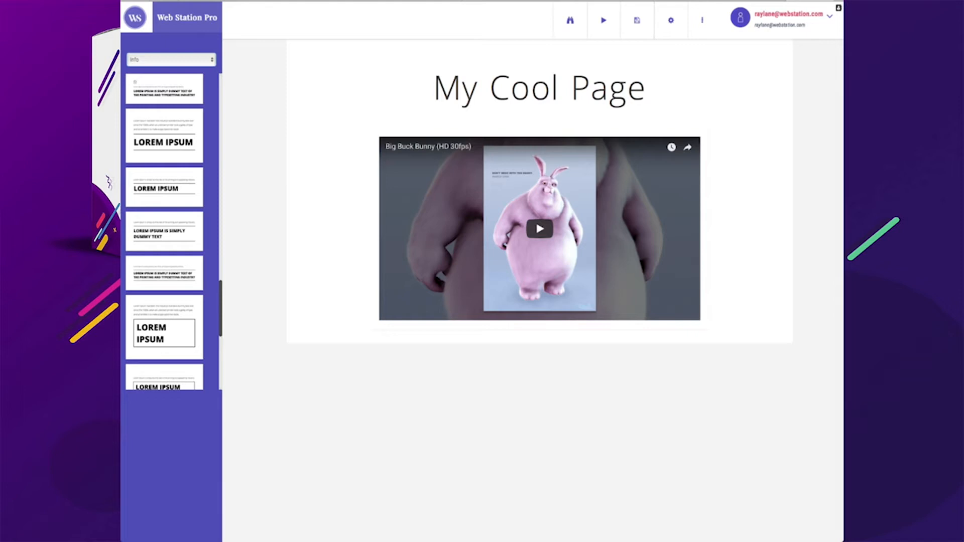
click(164, 197)
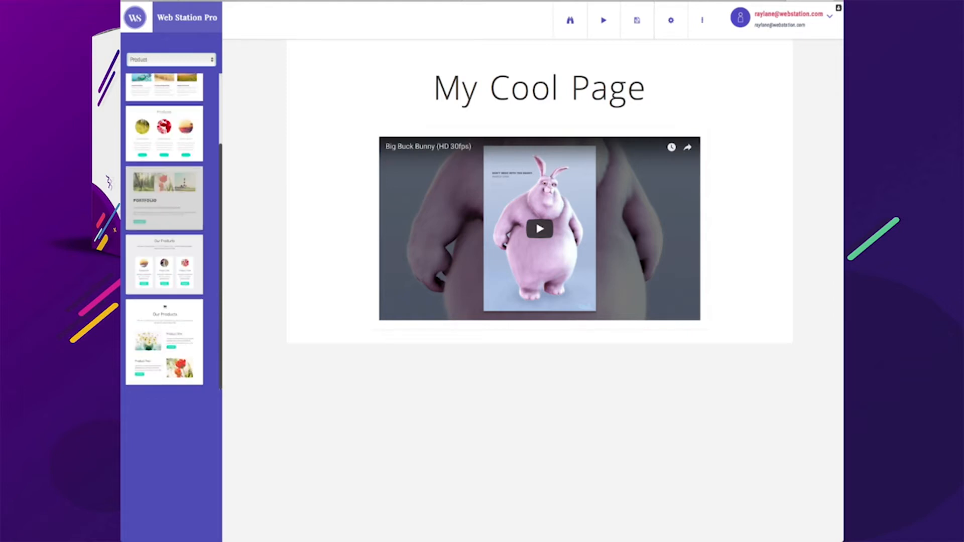
scroll(164, 134, up, 2)
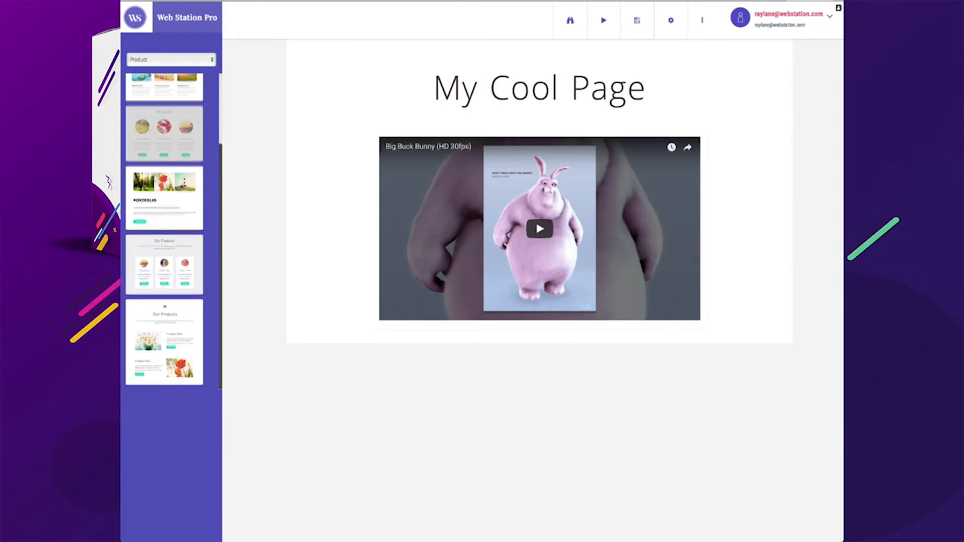
scroll(164, 133, down, 2)
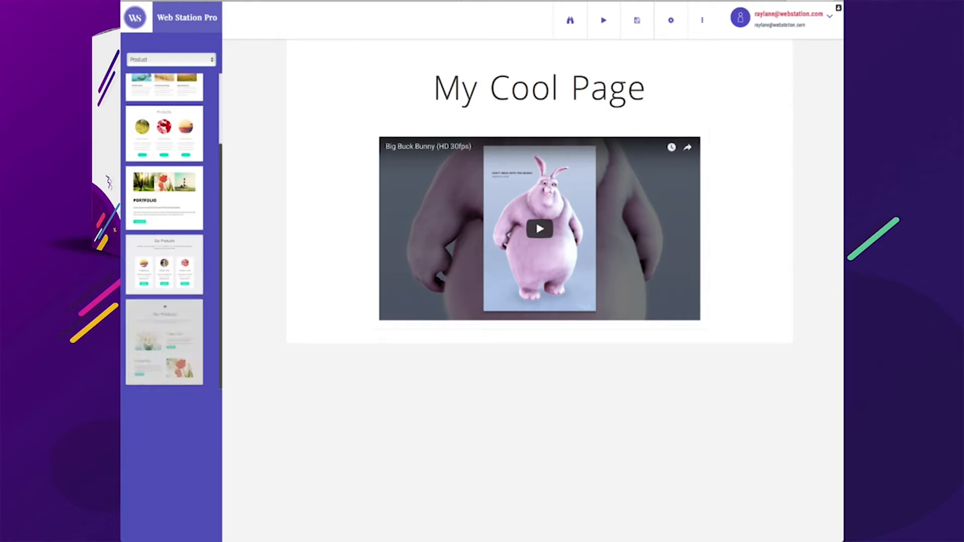
Add the "Our Works" block from the Product category below the video
scroll(164, 226, up, 3)
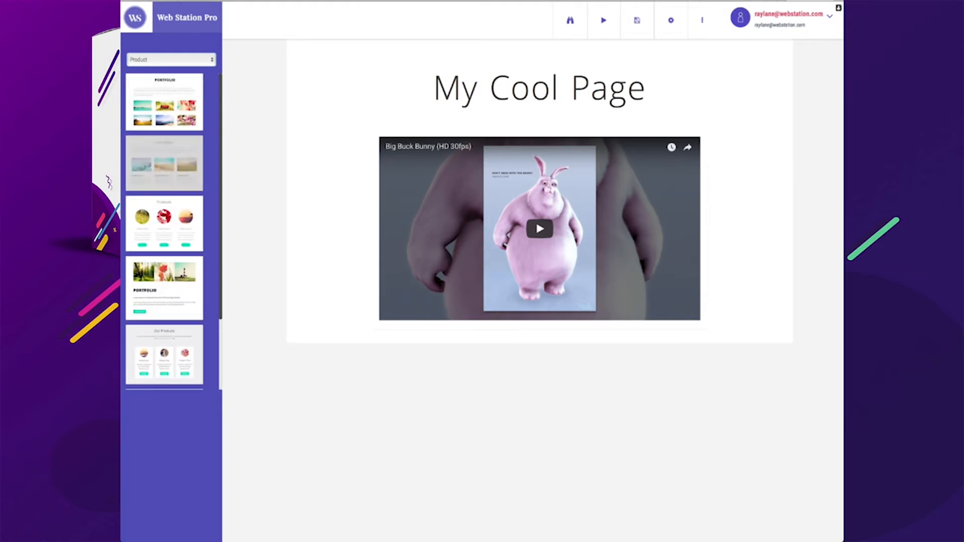
drag(164, 164, 532, 301)
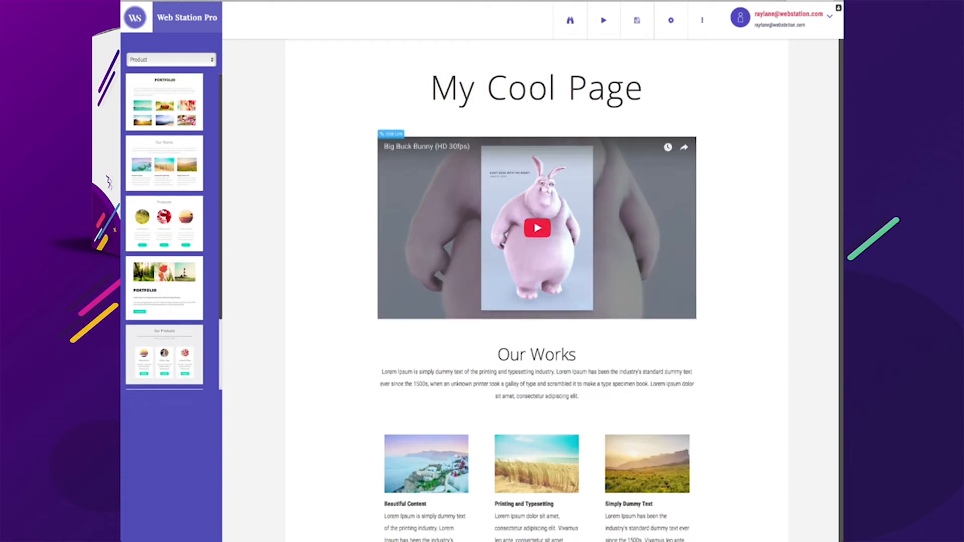
Rename the "Our Works" heading to "Our Product"
scroll(537, 301, down, 2)
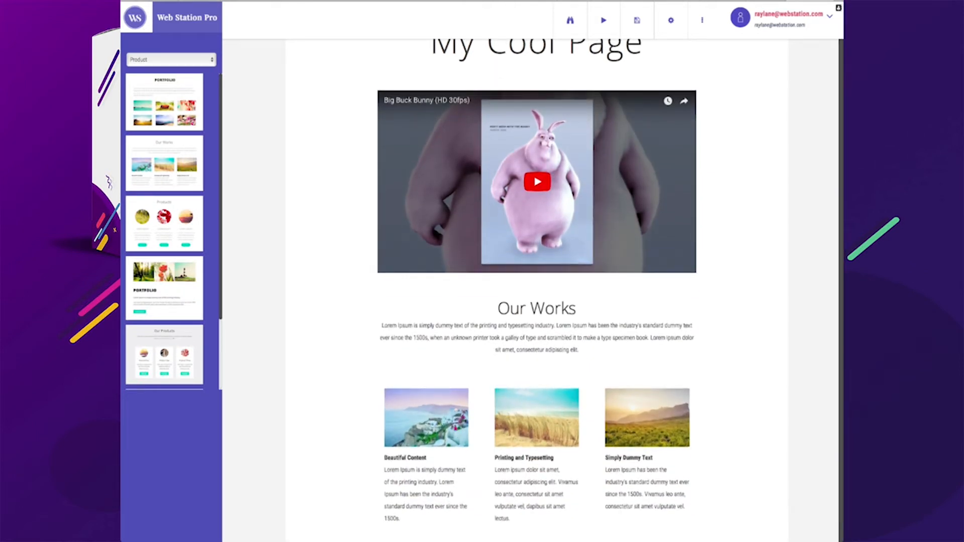
triple_click(553, 308)
scroll(553, 309, up, 1)
double_click(553, 311)
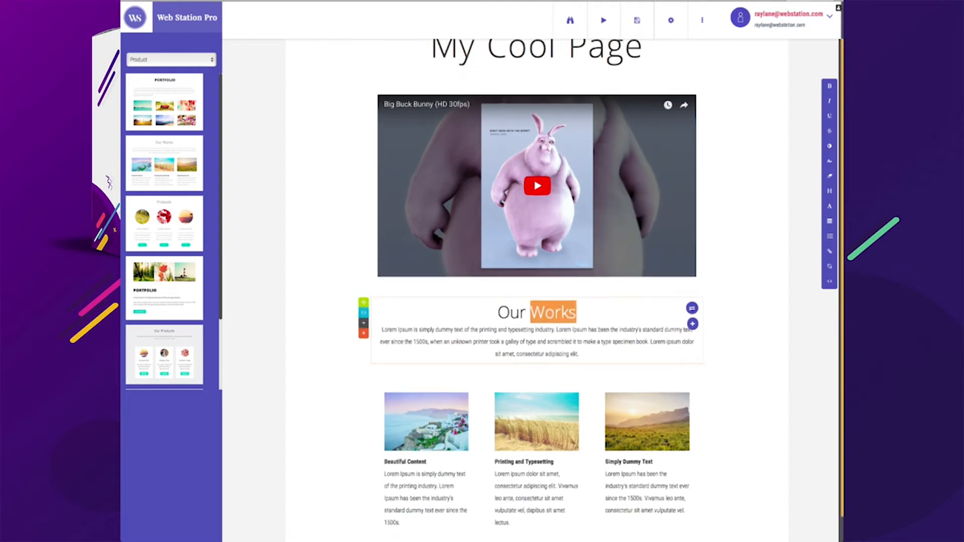
text(Product)
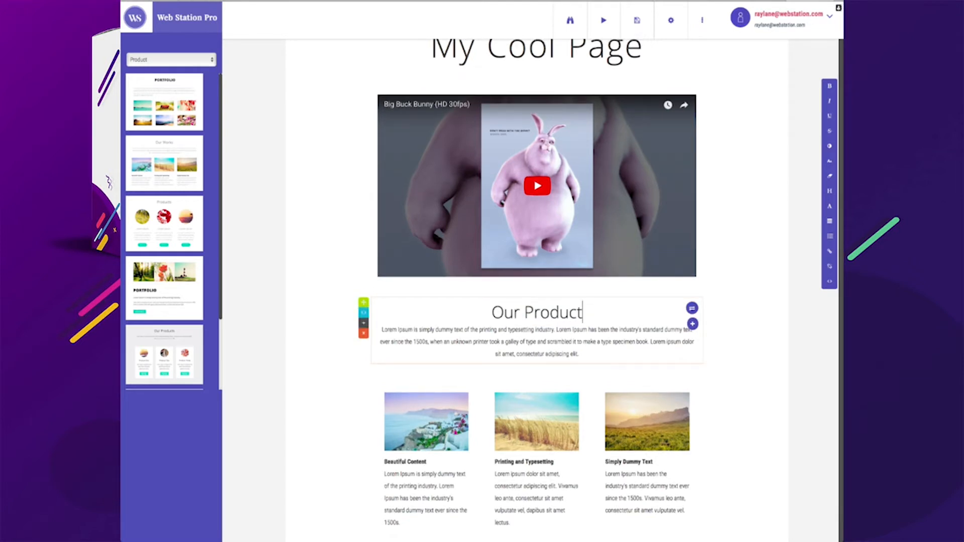
Open the first product image's settings and close them without changes
scroll(426, 397, down, 1)
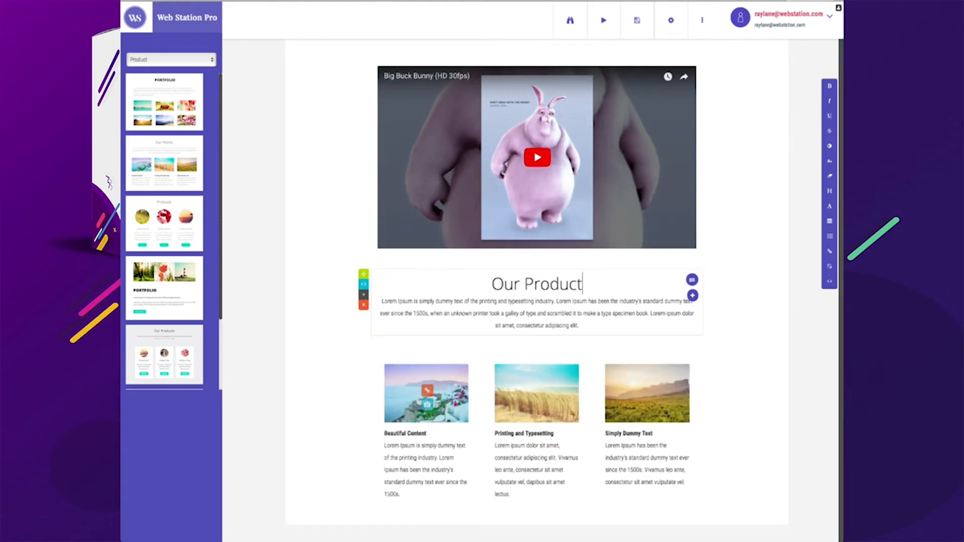
click(427, 390)
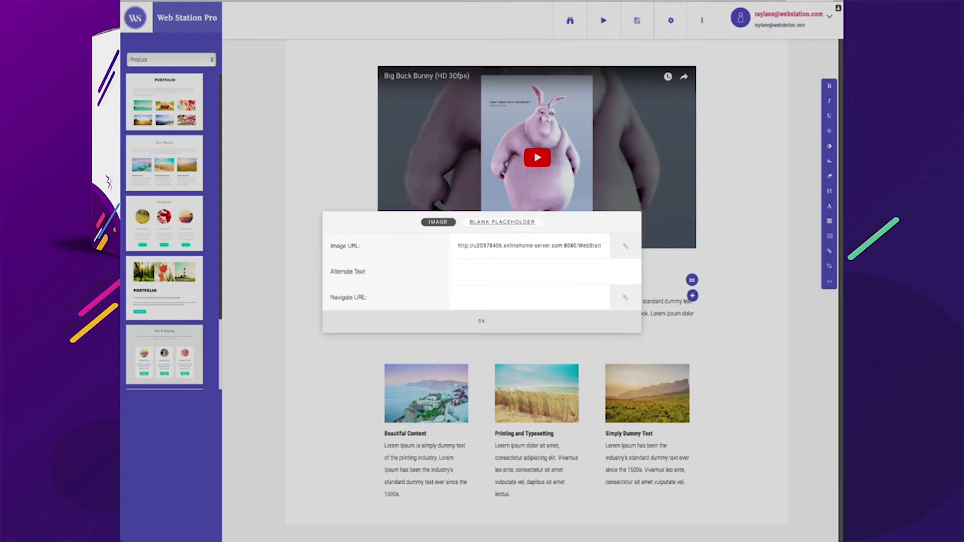
scroll(536, 381, up, 3)
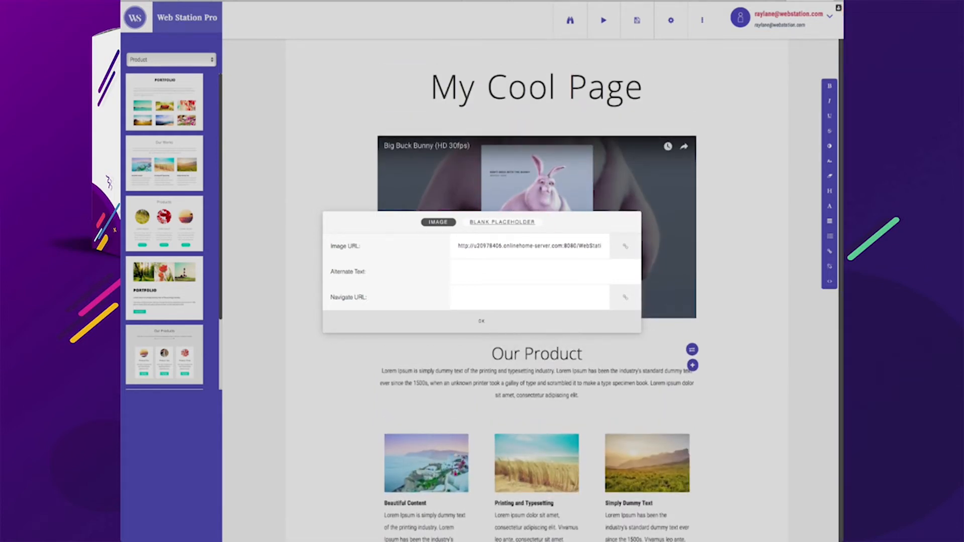
click(481, 322)
Open the video's embed URL settings and close them without changes
scroll(426, 394, down, 3)
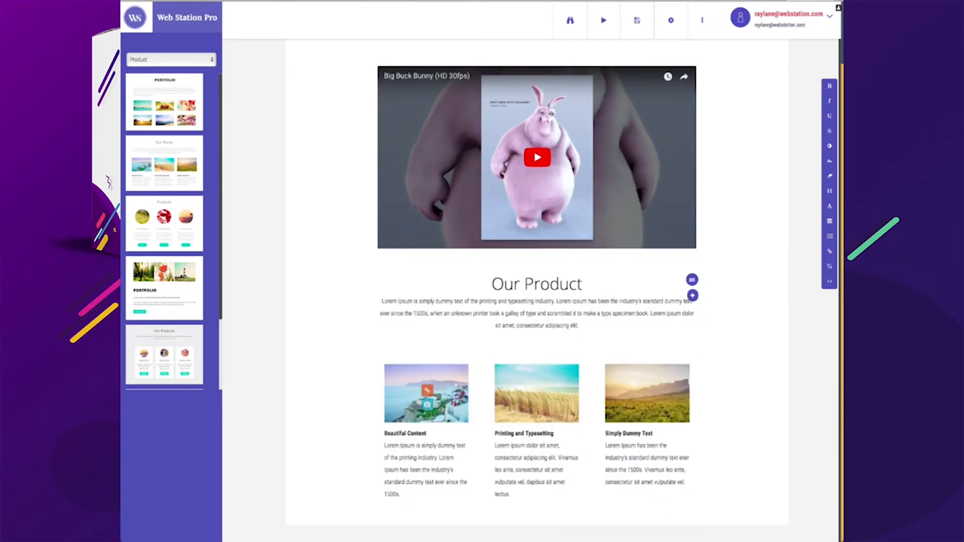
click(390, 74)
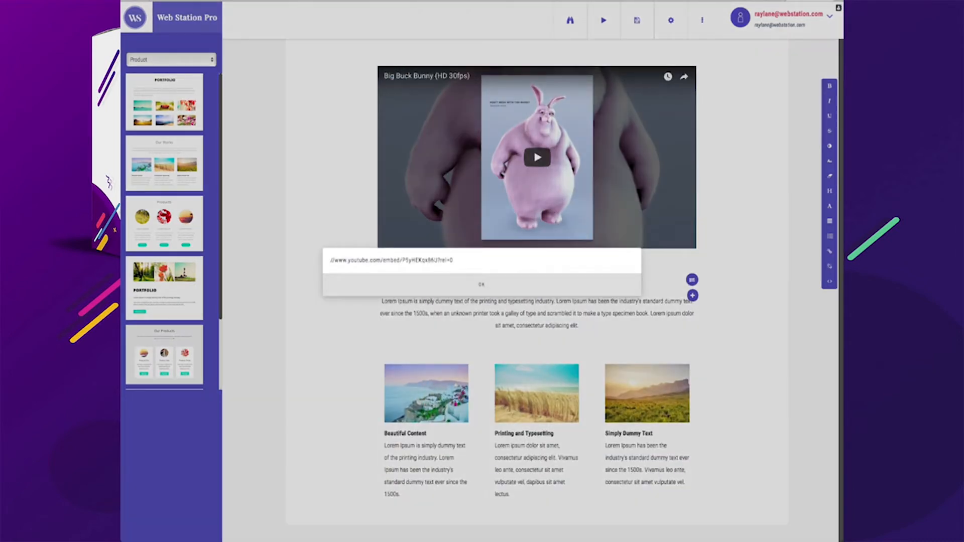
click(481, 285)
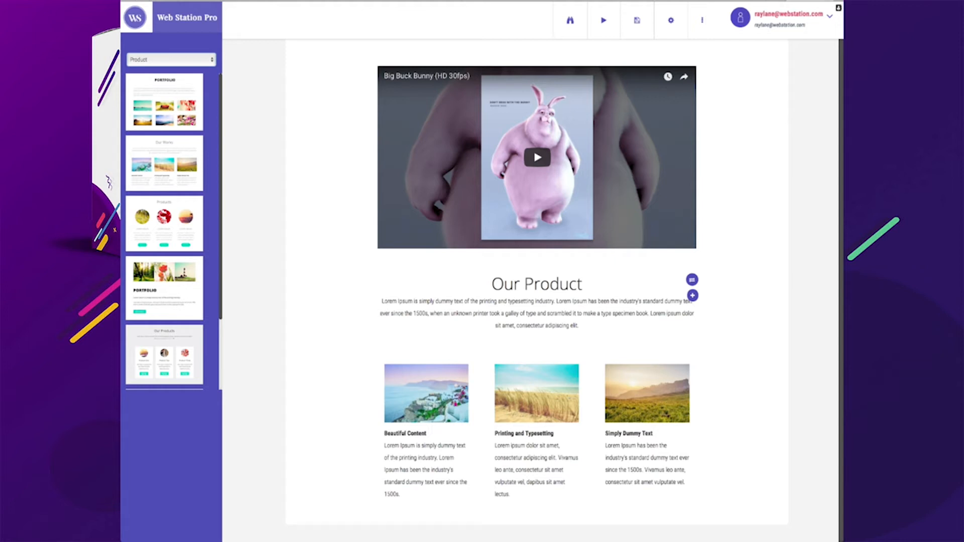
Switch to the Testimonial category and add the three-testimonial block below the products
click(164, 201)
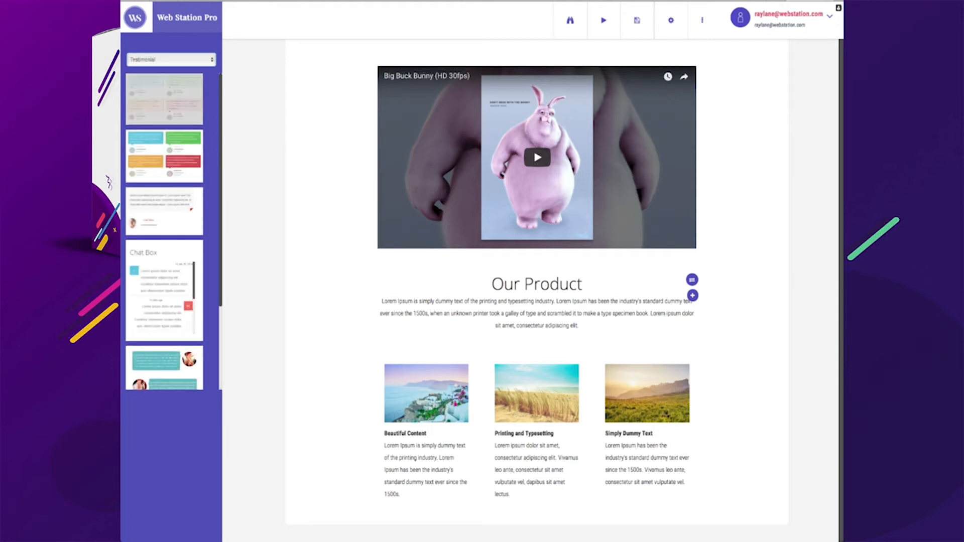
scroll(164, 261, down, 3)
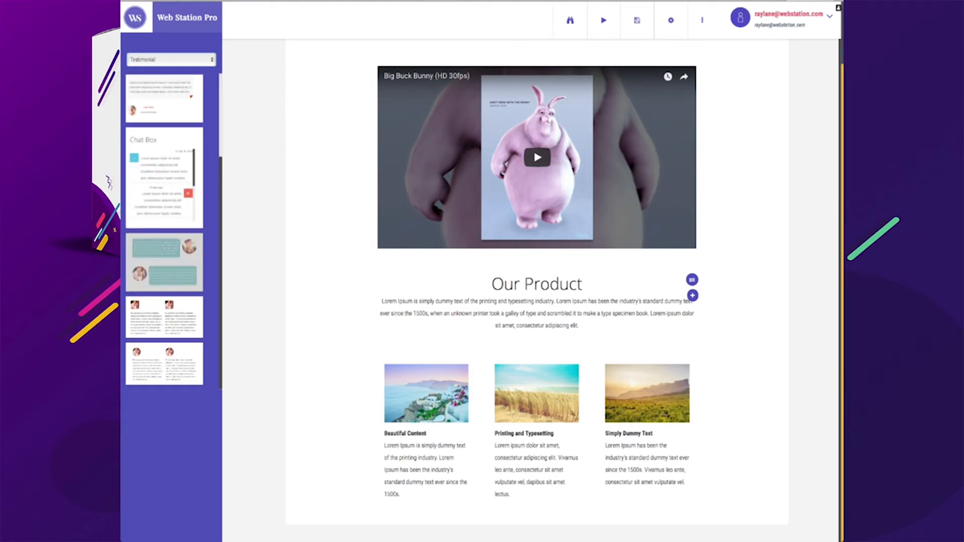
click(164, 262)
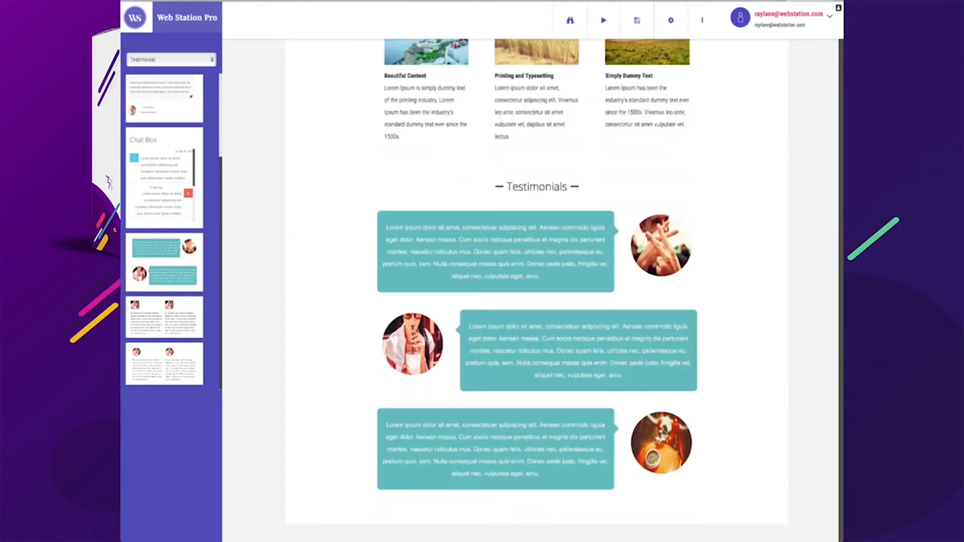
Switch to the Map category and add the Contact Us block with map at the end of the page
click(434, 255)
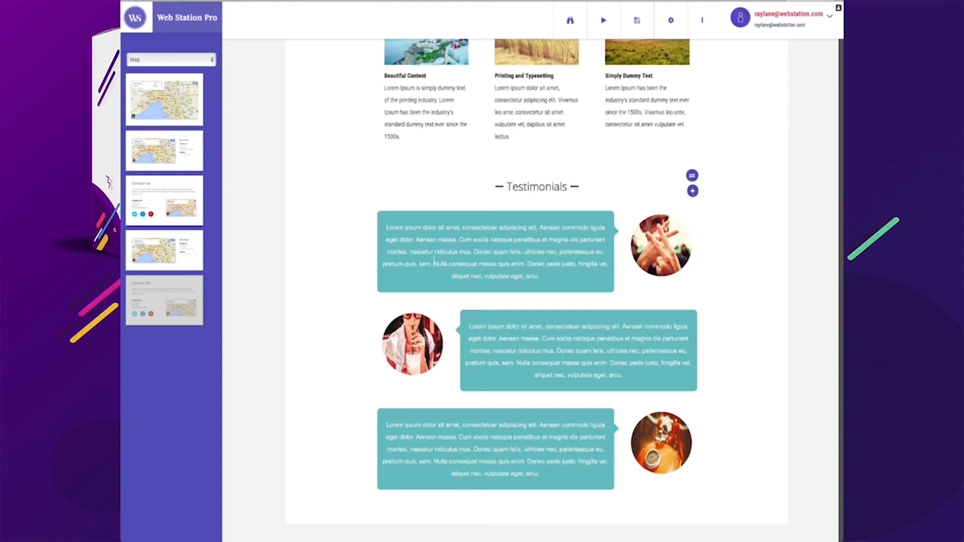
click(164, 300)
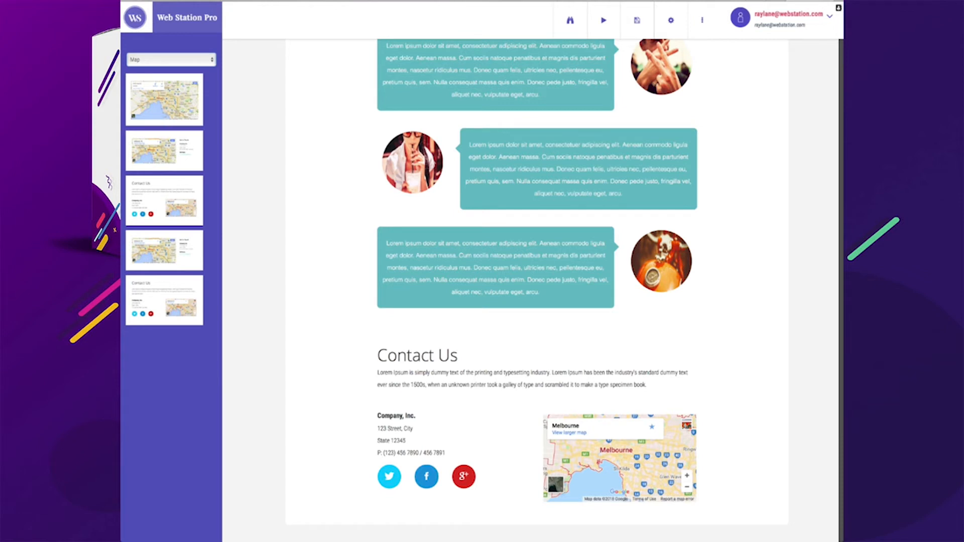
Switch to Pricing Tables and insert the four-plan pricing table between the testimonials and Contact Us
click(166, 69)
scroll(164, 231, down, 4)
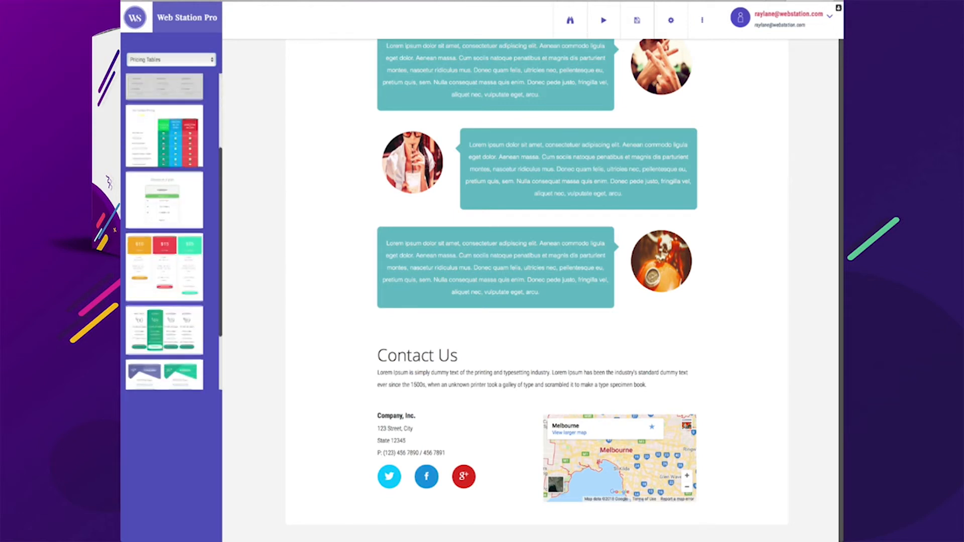
scroll(165, 251, down, 1)
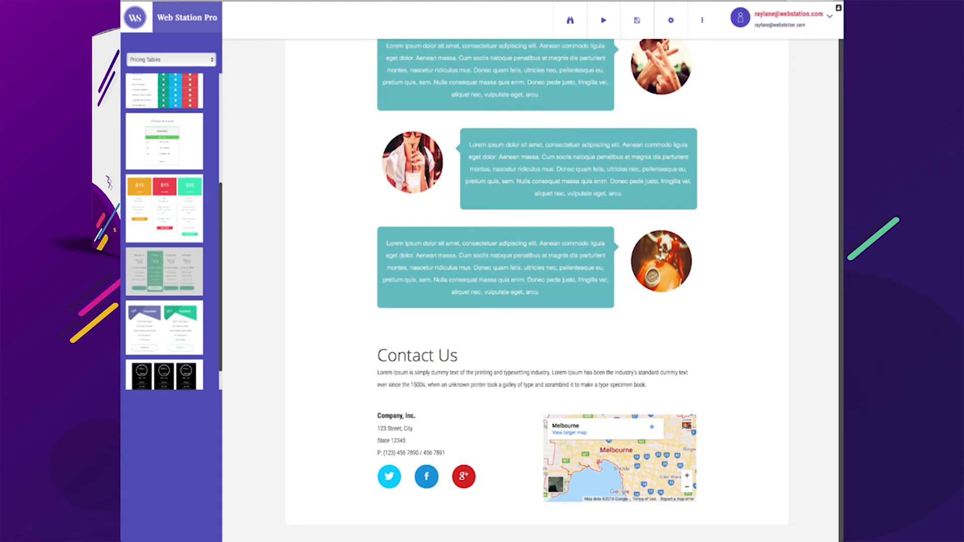
drag(165, 271, 432, 332)
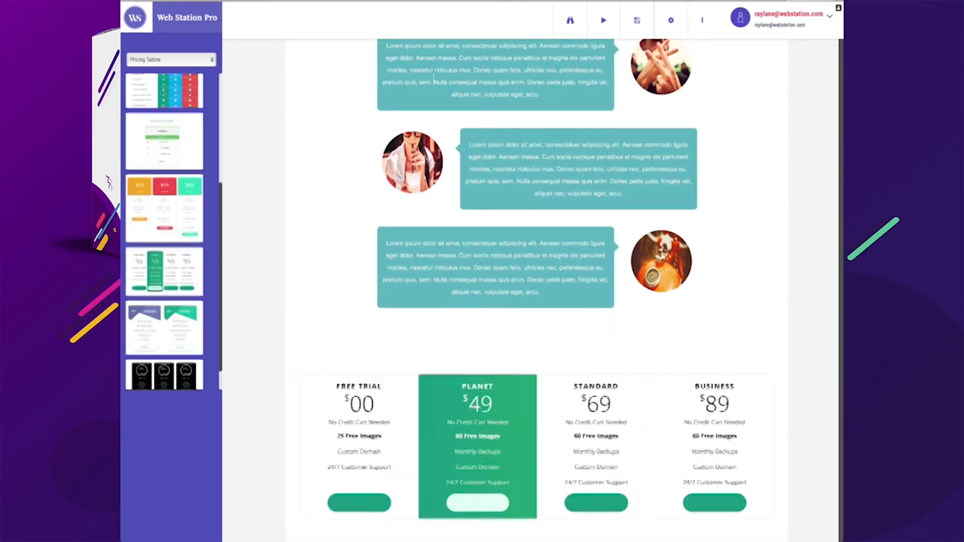
Move the company details and map row above the pricing table
scroll(422, 337, down, 2)
scroll(421, 337, down, 3)
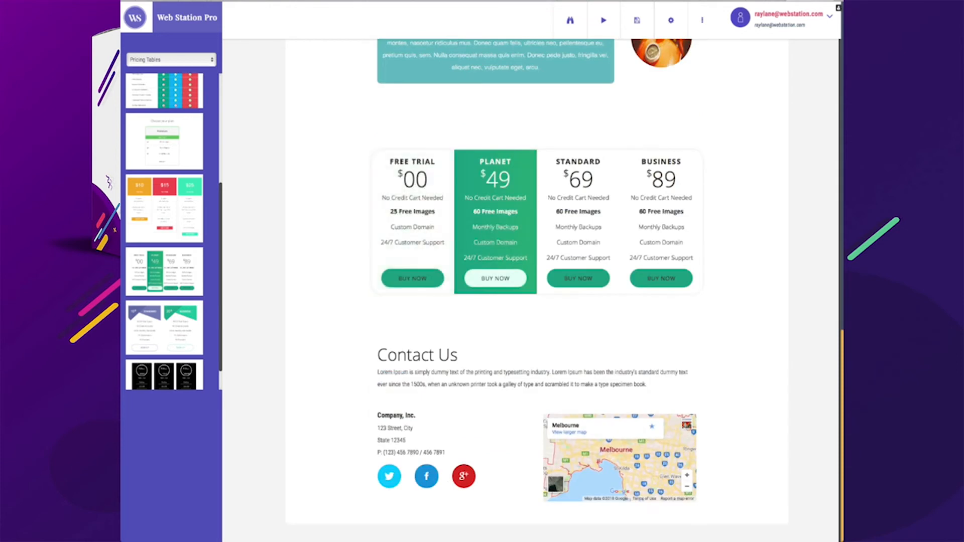
click(378, 355)
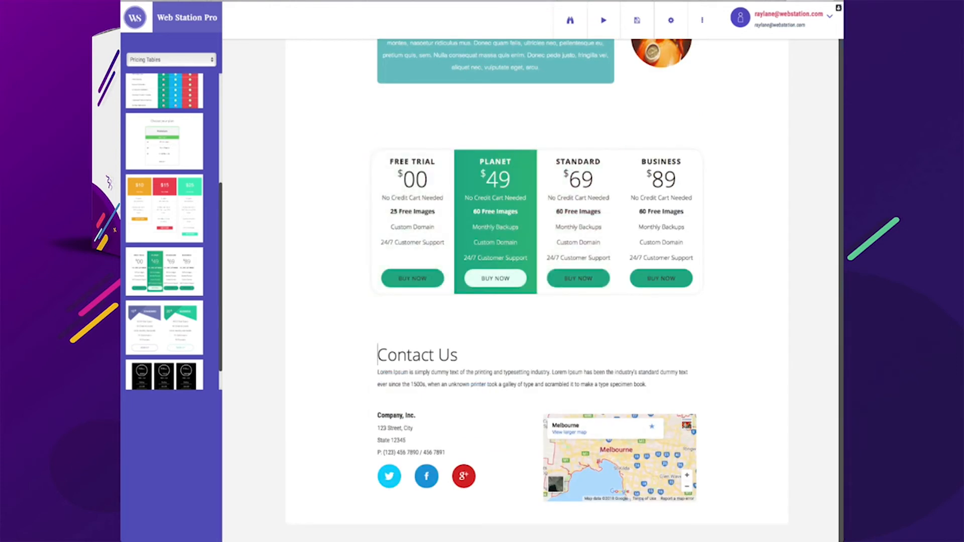
click(378, 427)
click(416, 415)
drag(364, 410, 400, 256)
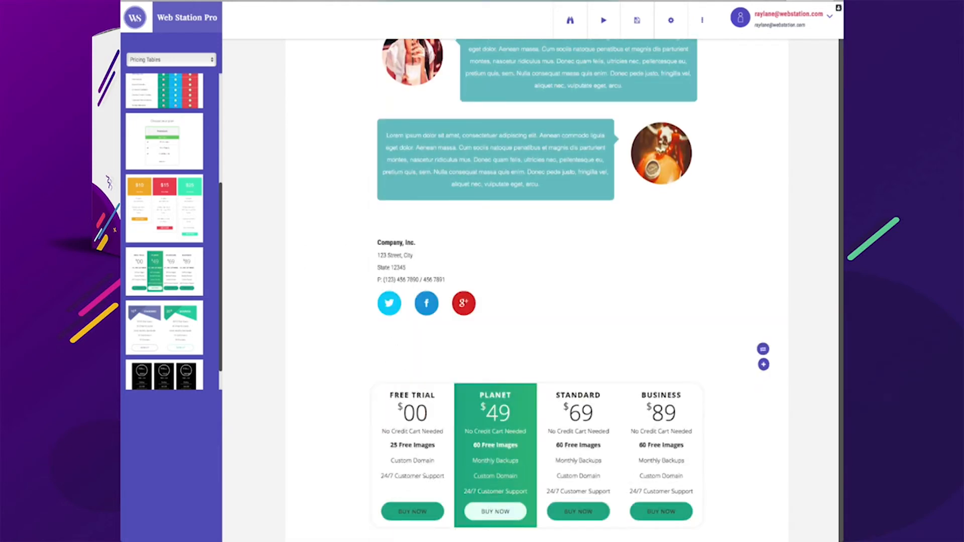
Try to move the Contact Us heading above the company details
scroll(400, 256, down, 2)
scroll(400, 256, down, 1)
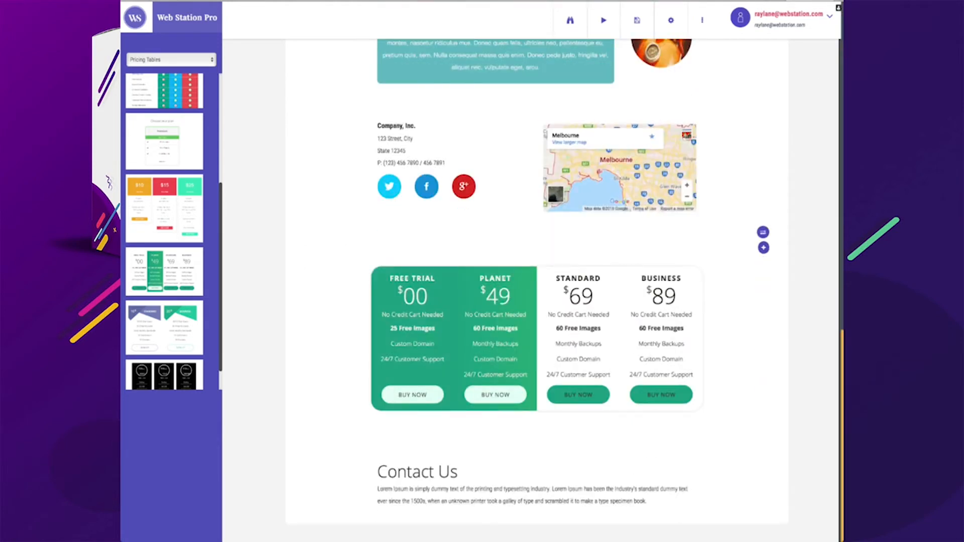
mouse_move(363, 459)
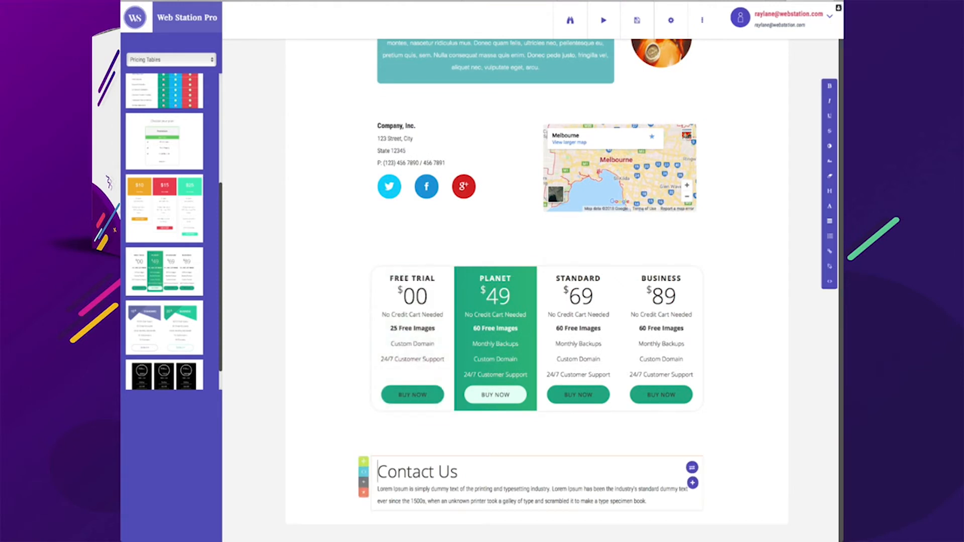
drag(363, 458, 400, 234)
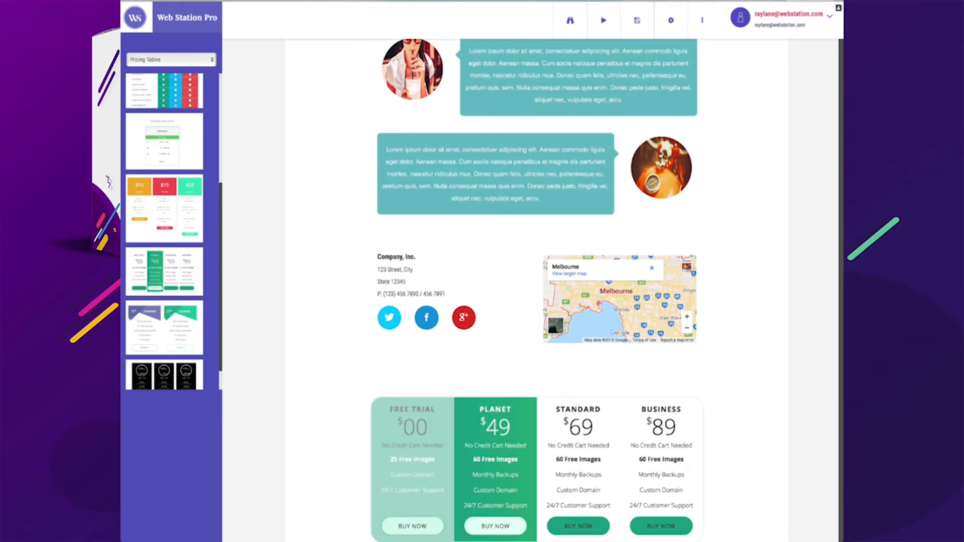
scroll(537, 281, down, 2)
scroll(413, 452, up, 16)
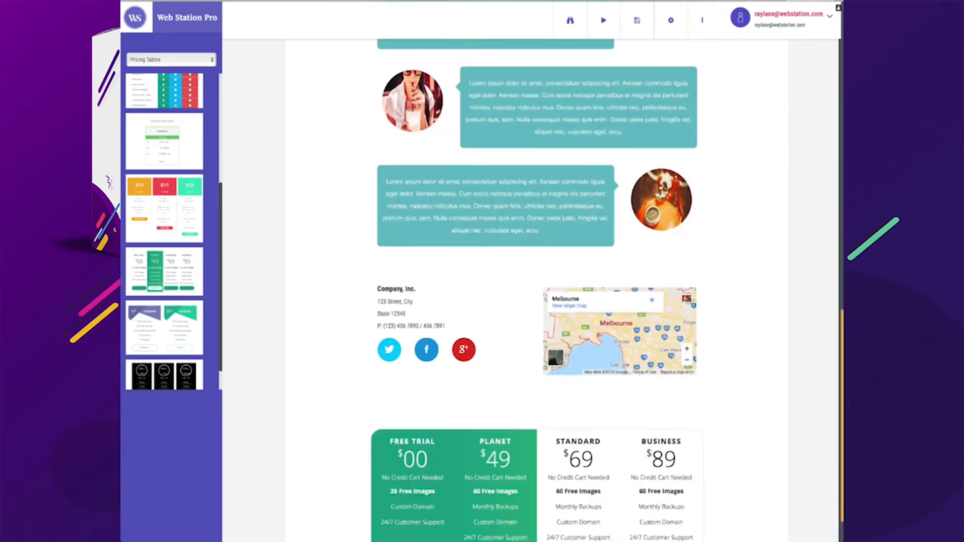
scroll(413, 452, down, 1)
scroll(537, 291, down, 15)
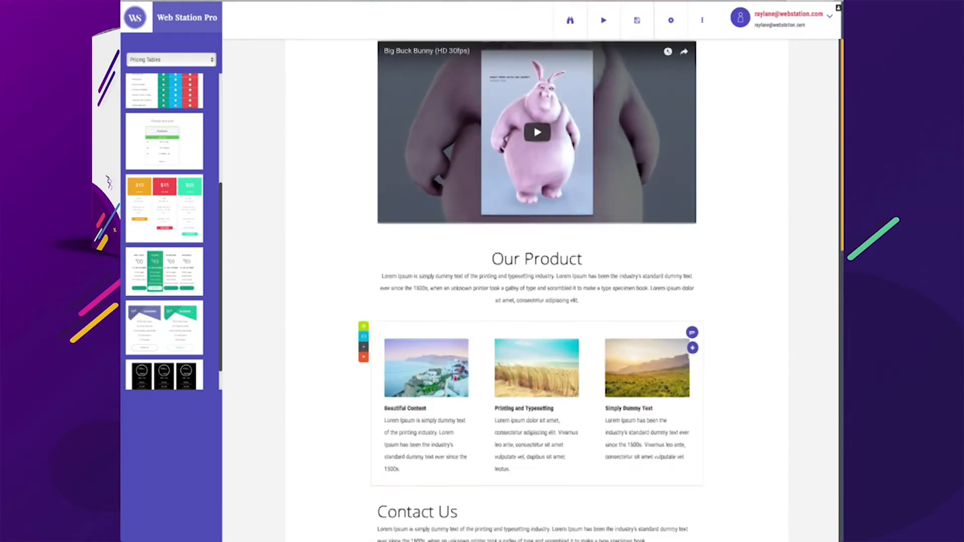
Move the Contact Us heading between the testimonials and the company details
scroll(537, 291, up, 3)
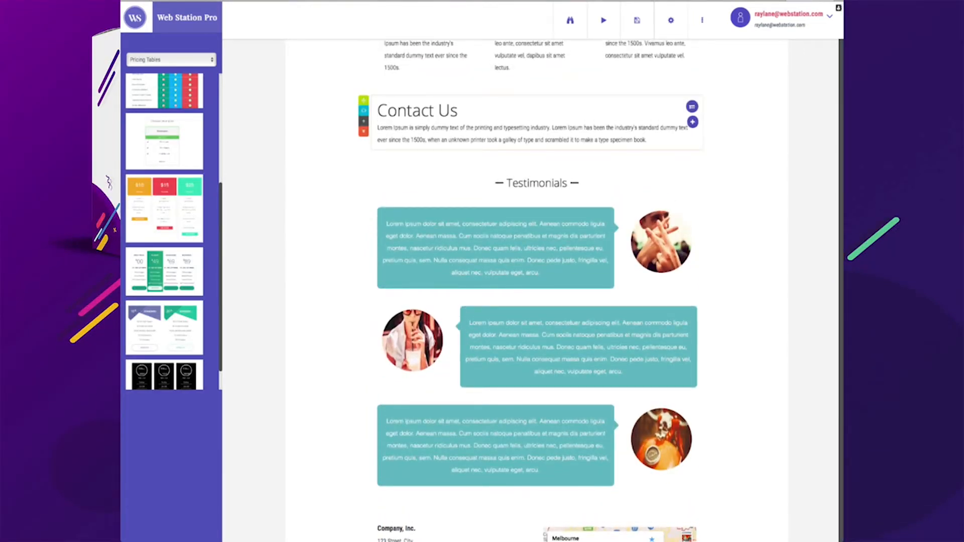
drag(363, 116, 400, 321)
scroll(537, 291, down, 3)
scroll(537, 291, down, 3)
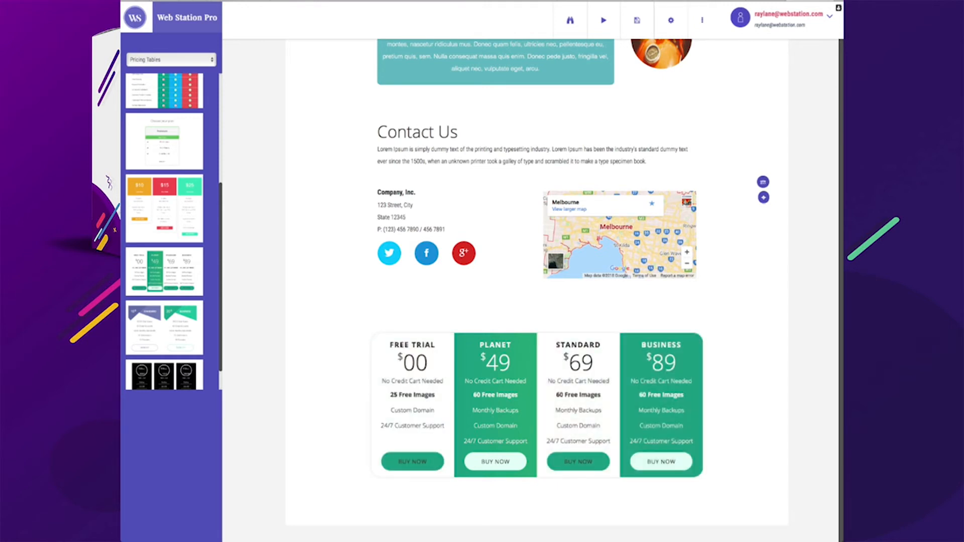
Set the Business plan's free images to 90
click(641, 395)
drag(639, 394, 643, 395)
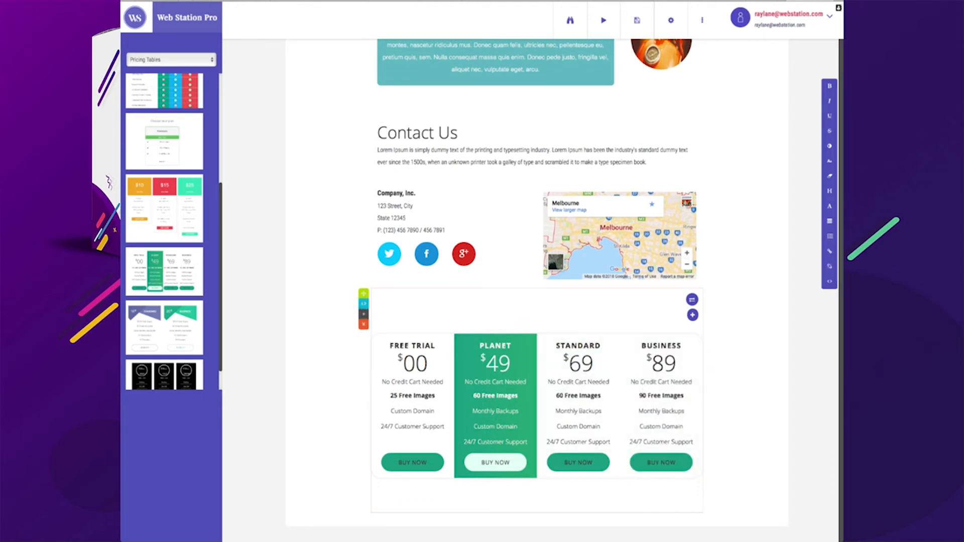
key(Escape)
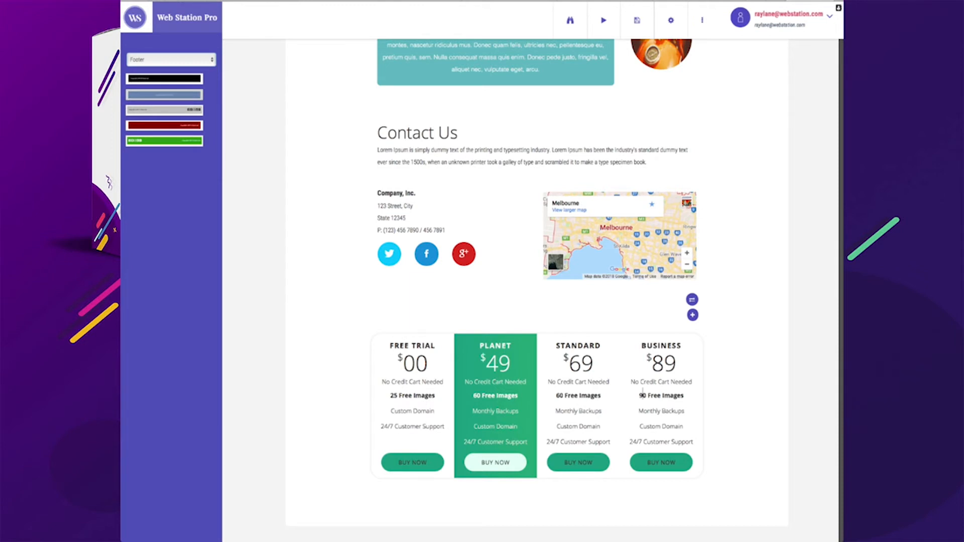
Add the blue copyright footer from the Footer category at the bottom of the page
drag(164, 110, 642, 393)
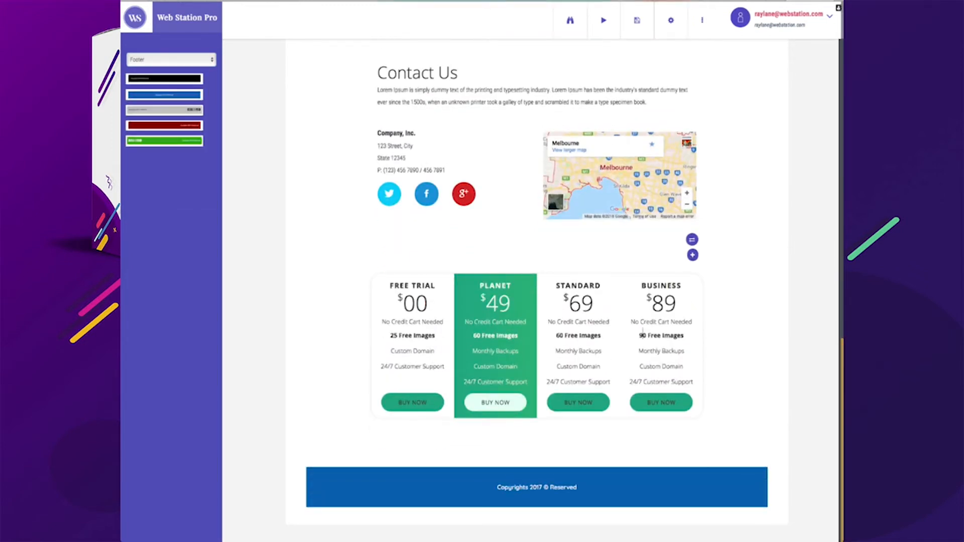
scroll(642, 329, up, 4)
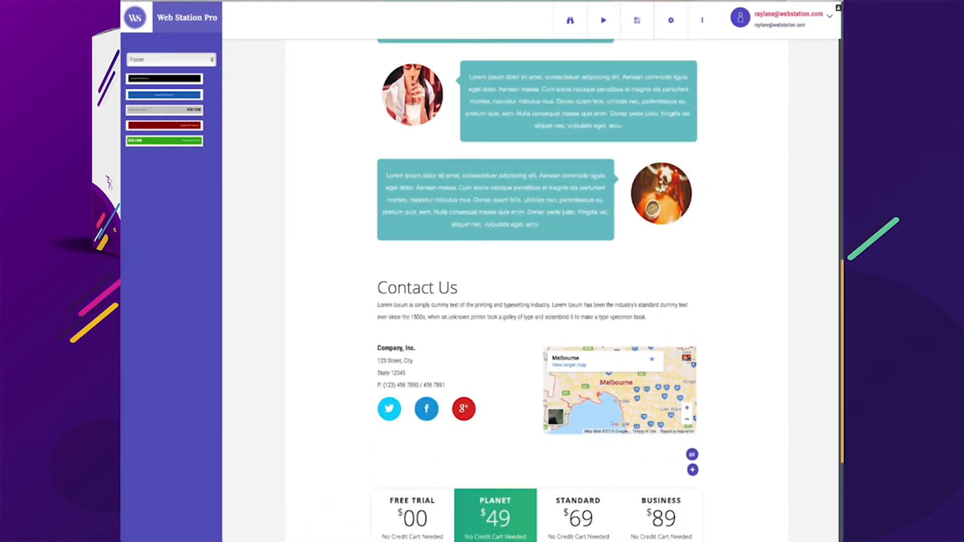
scroll(537, 291, up, 10)
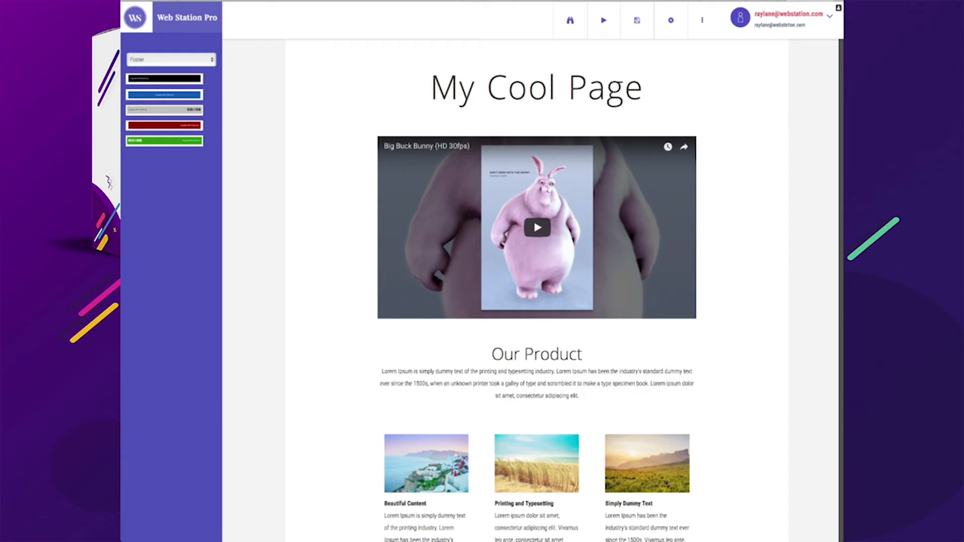
Add the light blue navigation menu bar from the Menu category at the top of the page
key(Down)
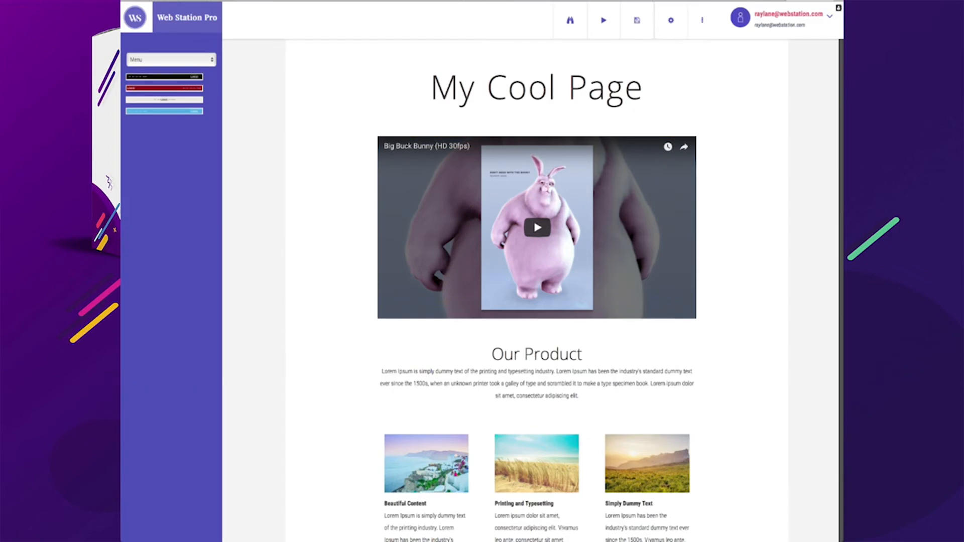
drag(164, 111, 512, 53)
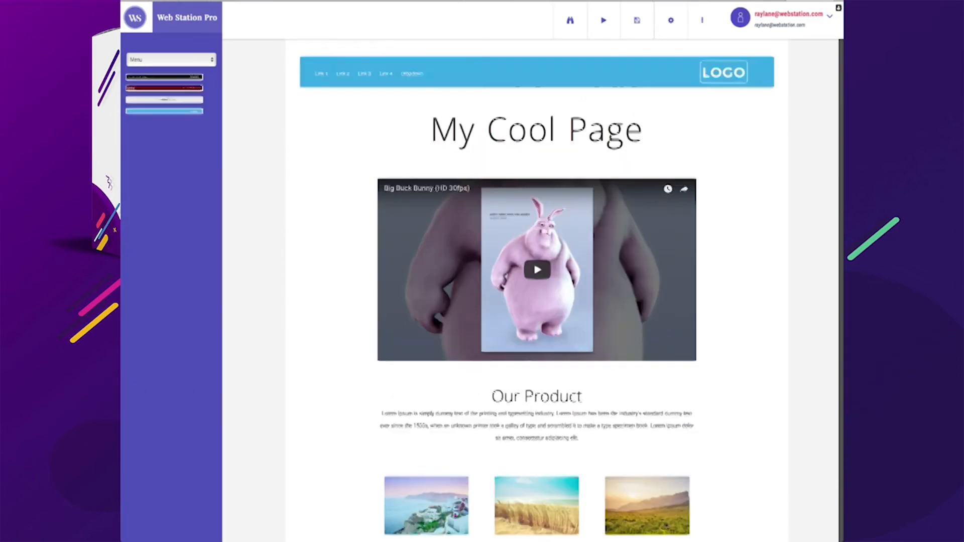
mouse_move(725, 72)
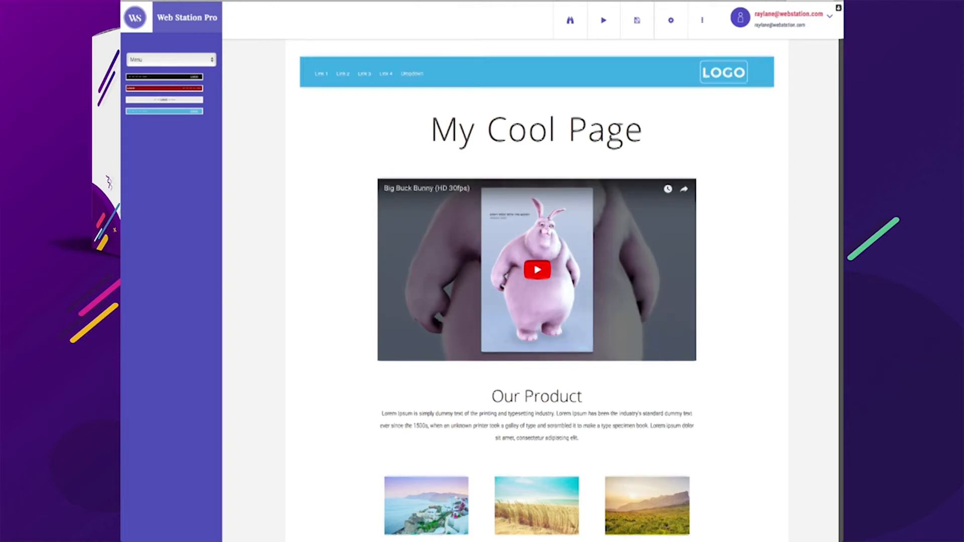
Review the page and browse the Image, Error and FAQ block categories
scroll(537, 269, down, 9)
scroll(537, 281, down, 10)
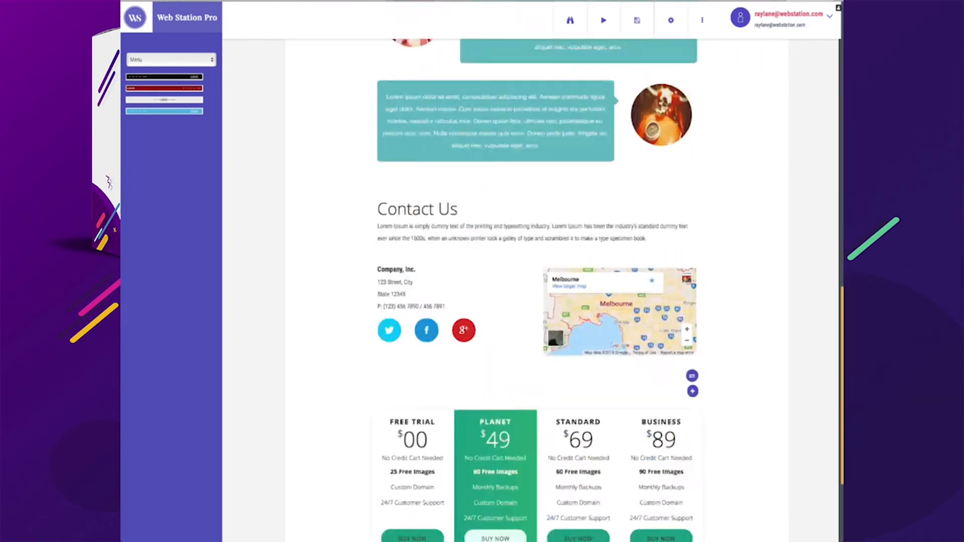
scroll(537, 281, up, 19)
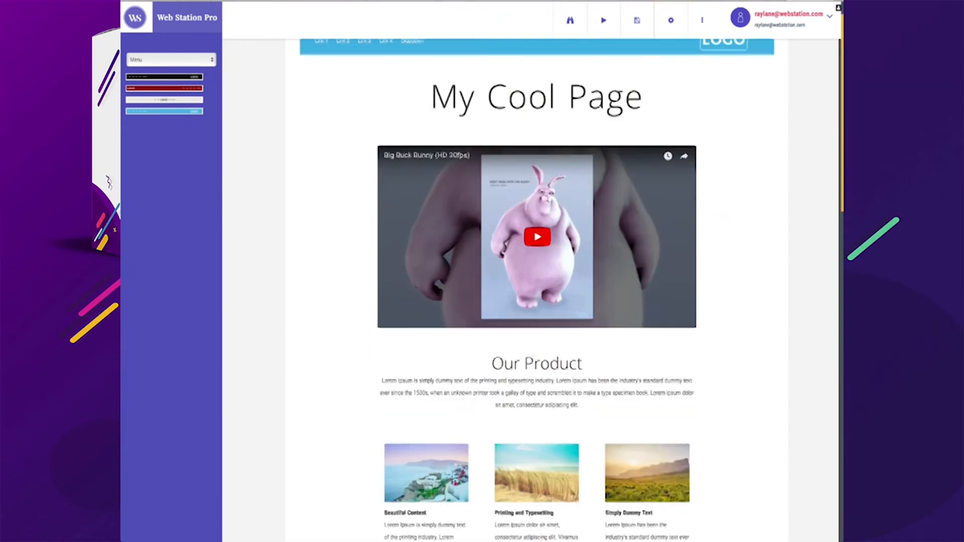
scroll(537, 281, down, 19)
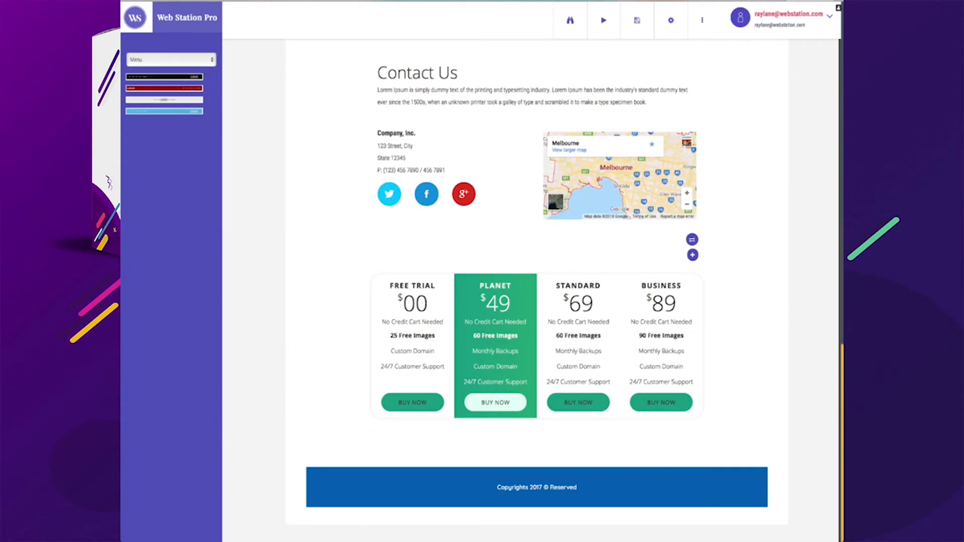
scroll(537, 281, up, 7)
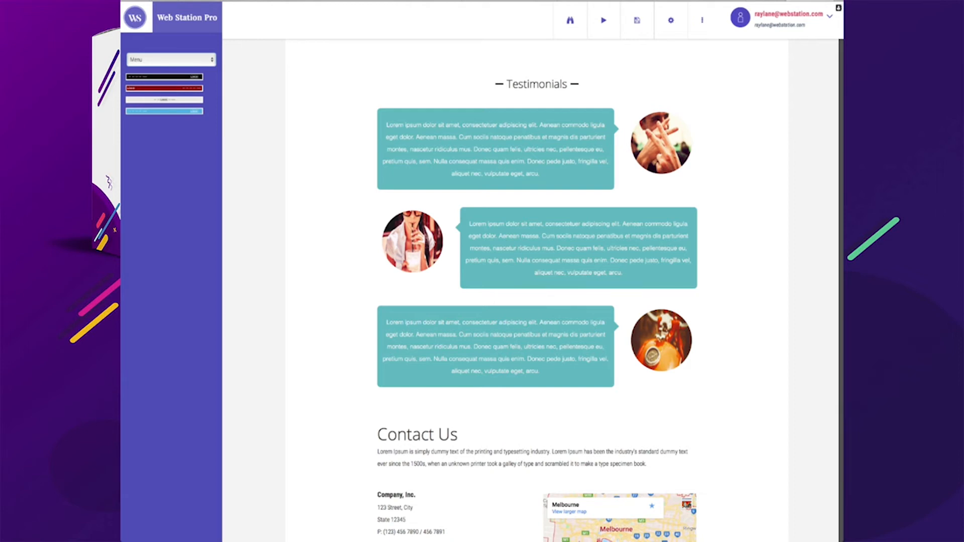
key(Down)
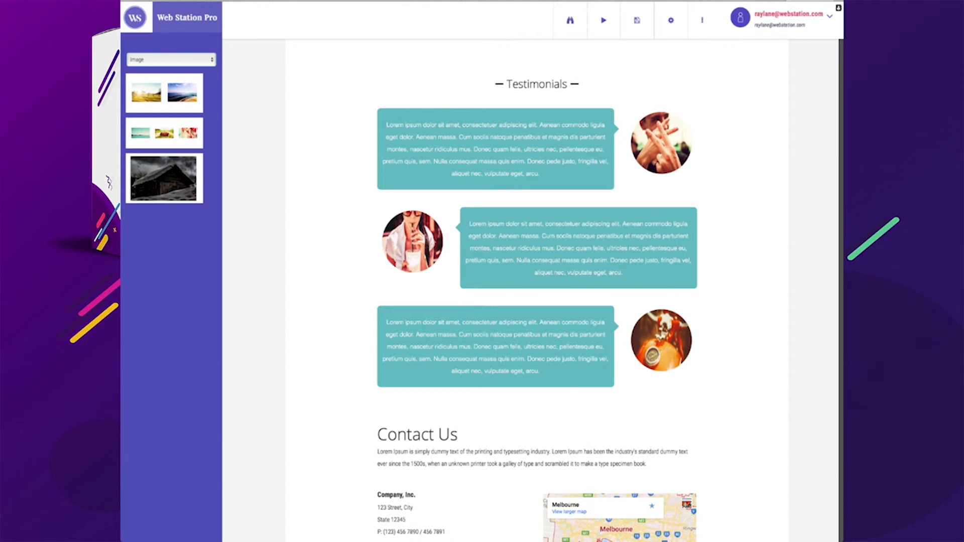
key(Down)
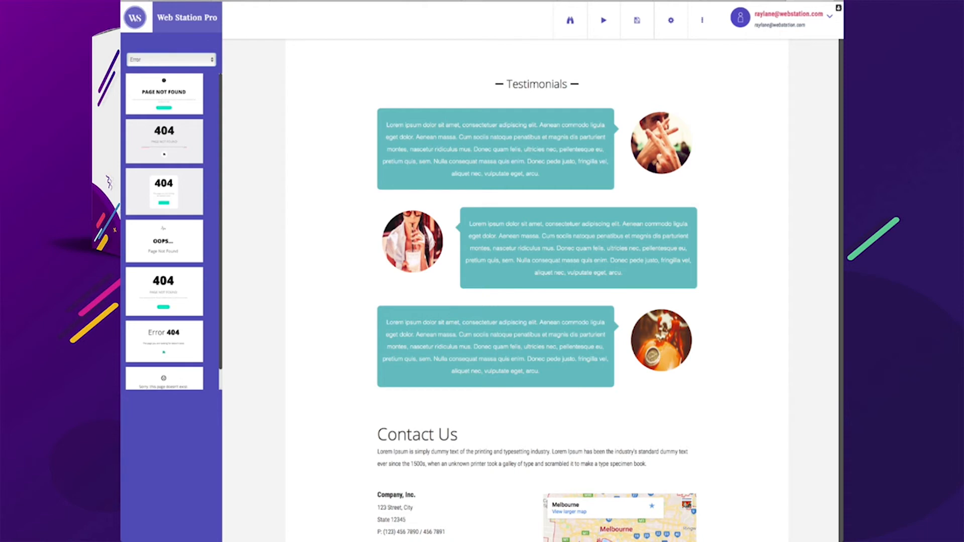
key(Down)
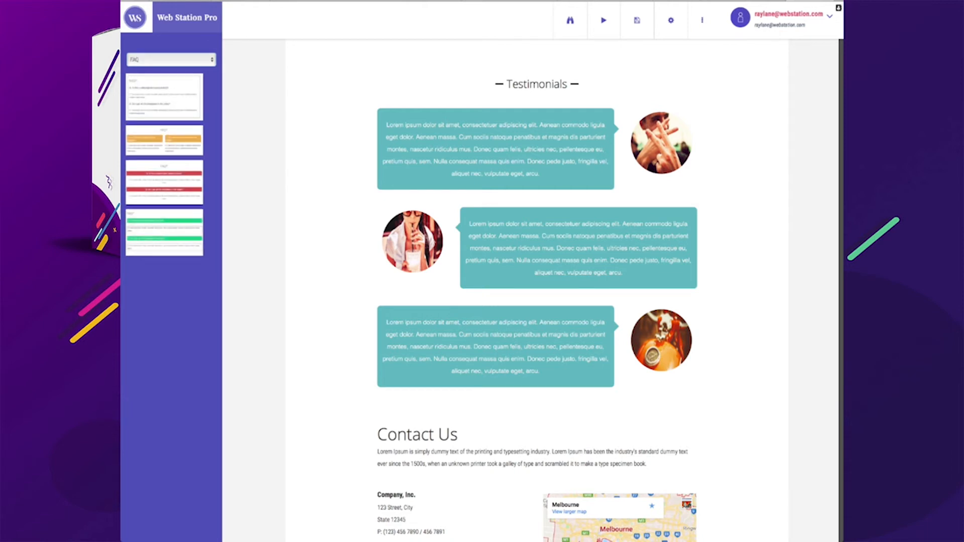
scroll(537, 291, down, 1)
scroll(536, 291, down, 3)
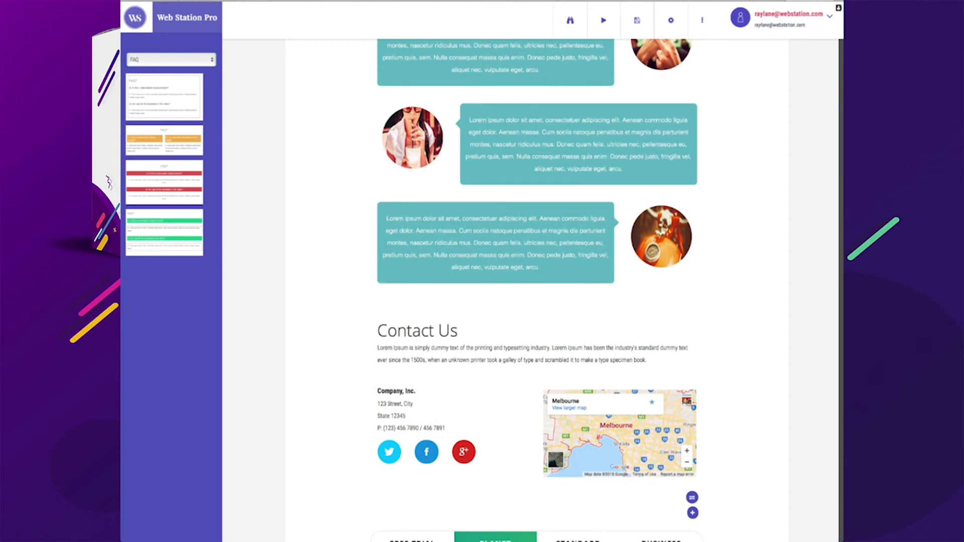
Add a Portfolio image grid between the Our Product section and the Testimonials
key(Down)
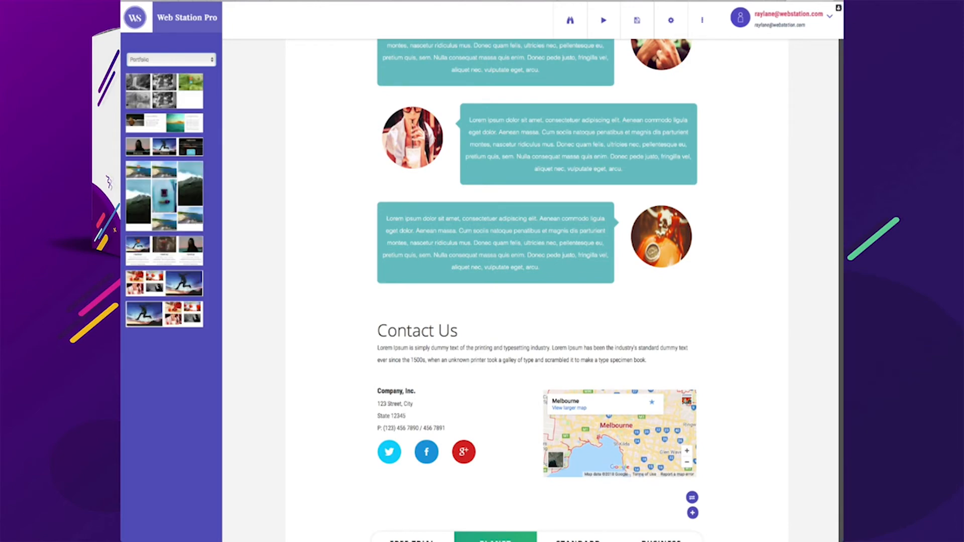
scroll(536, 292, down, 2)
scroll(537, 291, up, 12)
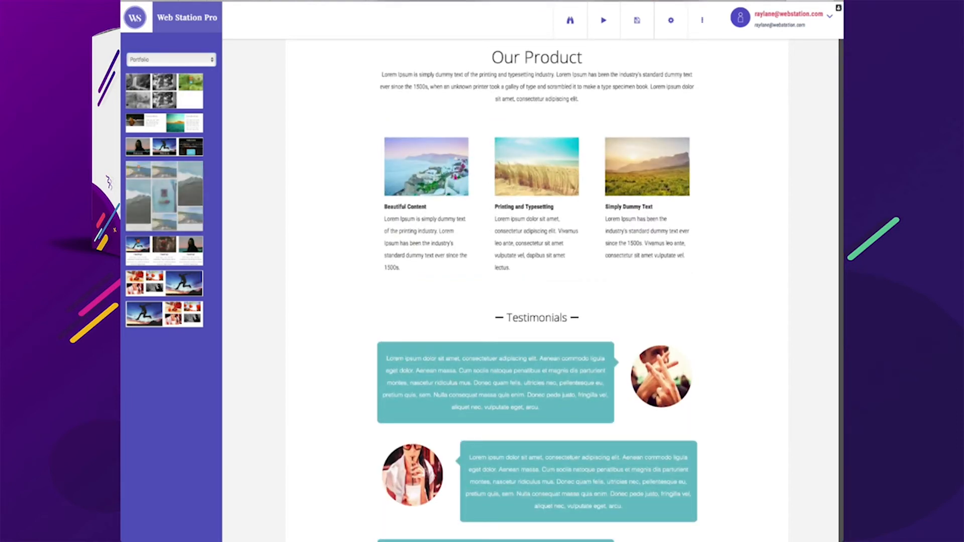
drag(164, 197, 536, 291)
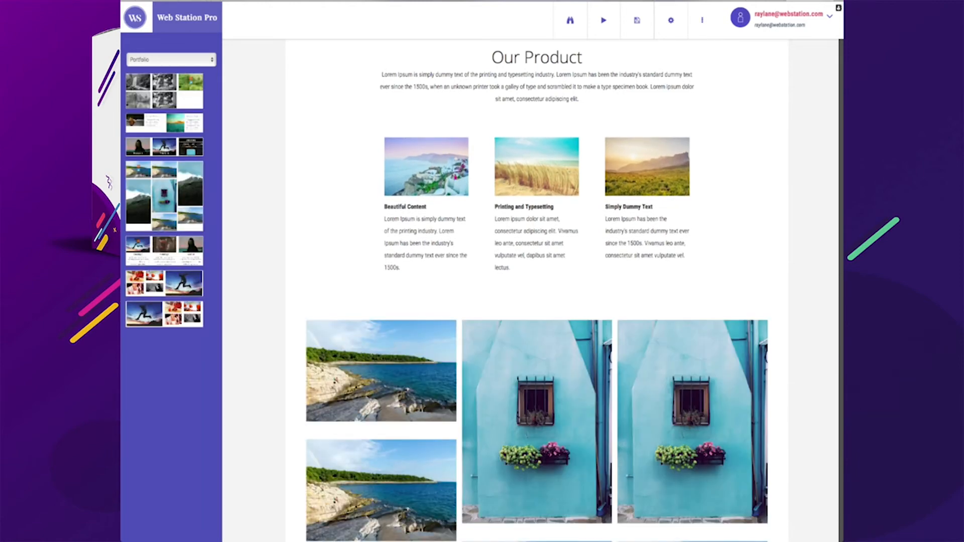
Add the Our Clients block from the Client category between the Contact Us heading and the company details
scroll(382, 421, down, 5)
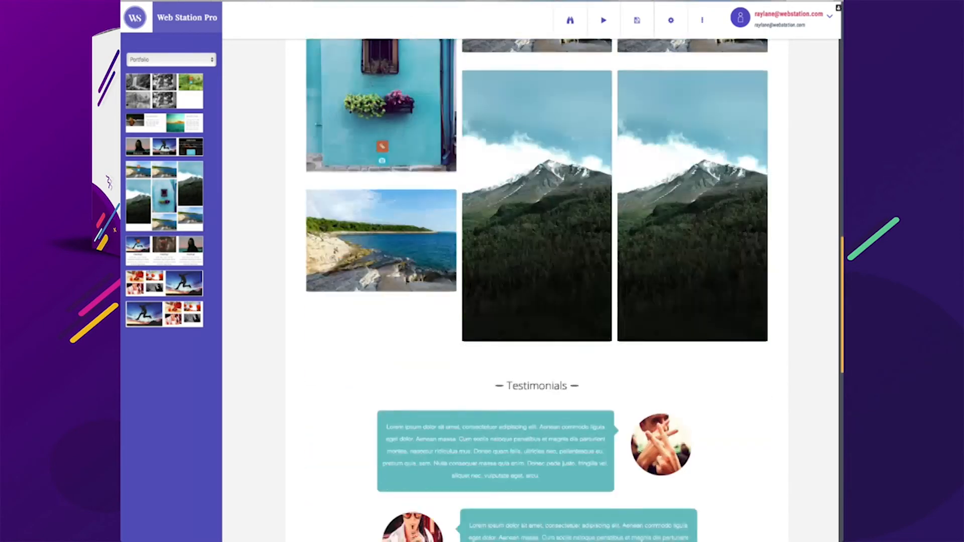
scroll(536, 271, down, 5)
scroll(537, 271, up, 8)
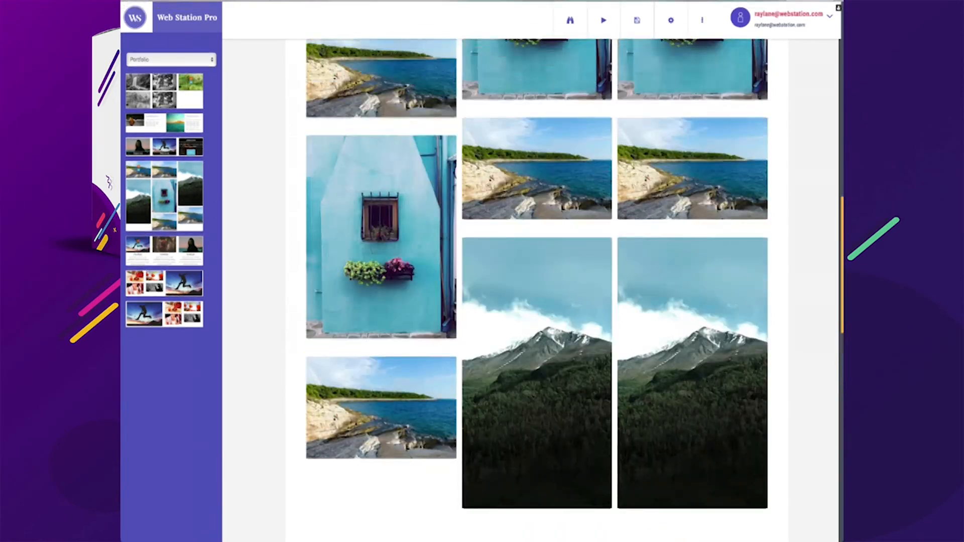
scroll(537, 271, up, 3)
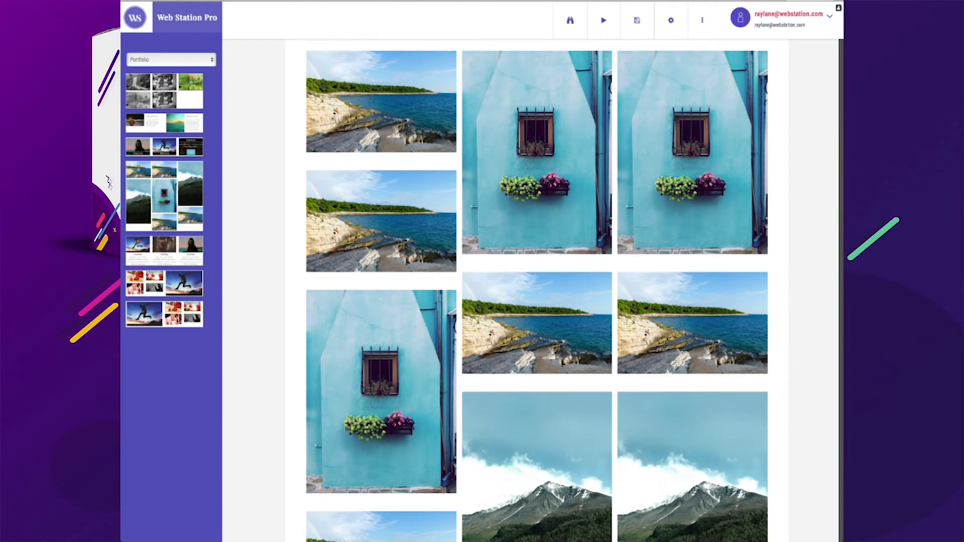
key(Down)
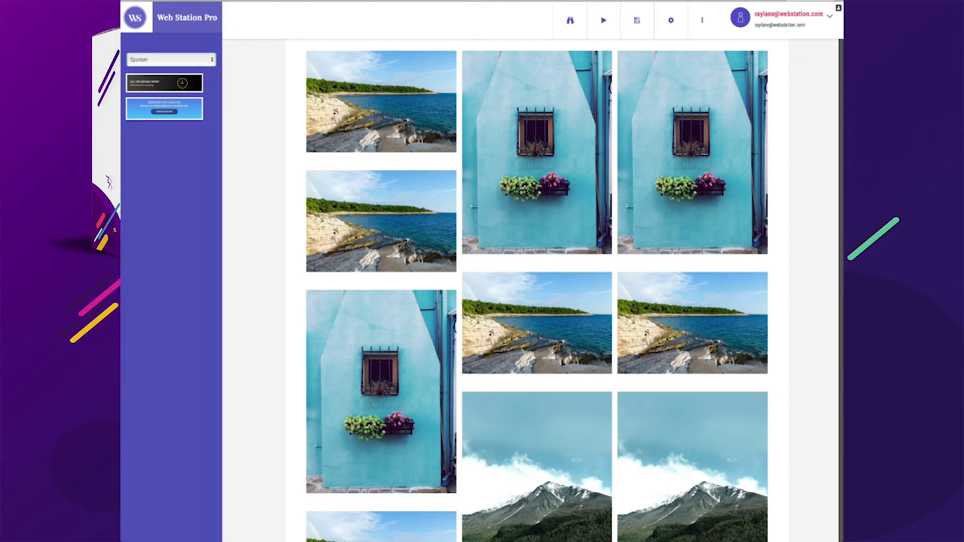
key(Down)
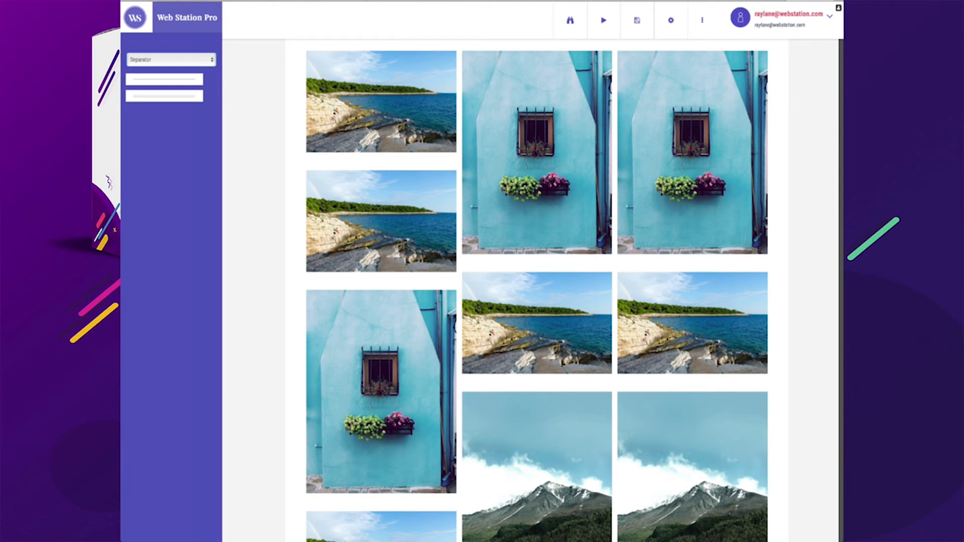
key(Down)
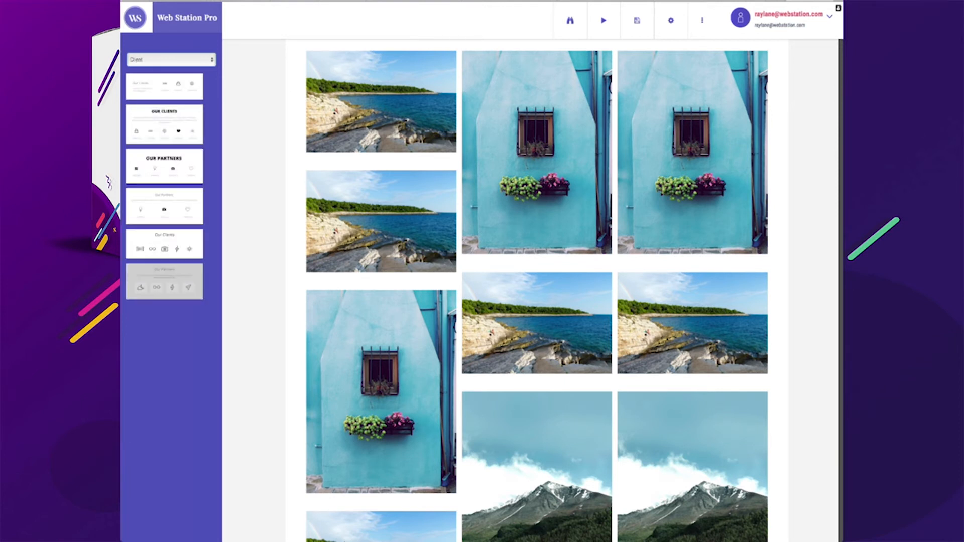
scroll(382, 382, up, 1)
scroll(381, 381, down, 2)
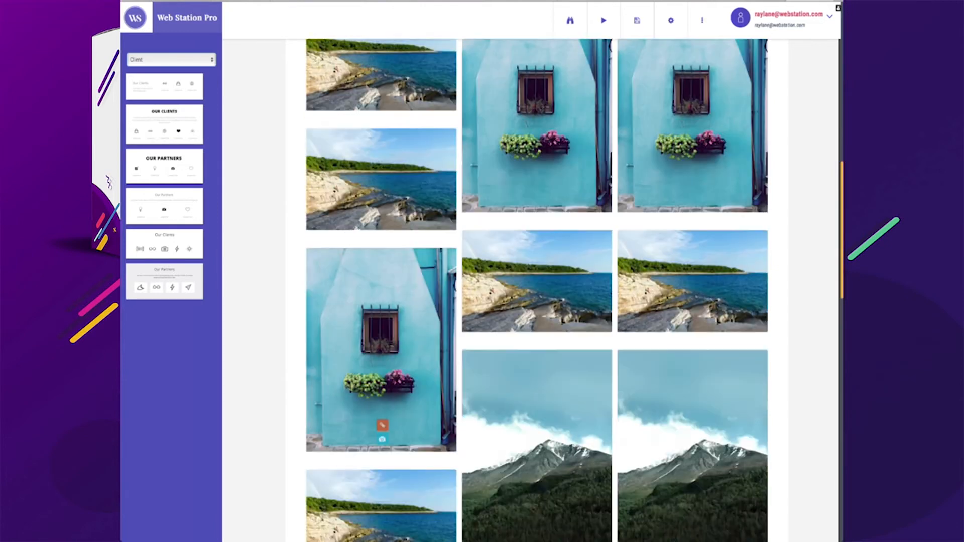
scroll(382, 381, down, 15)
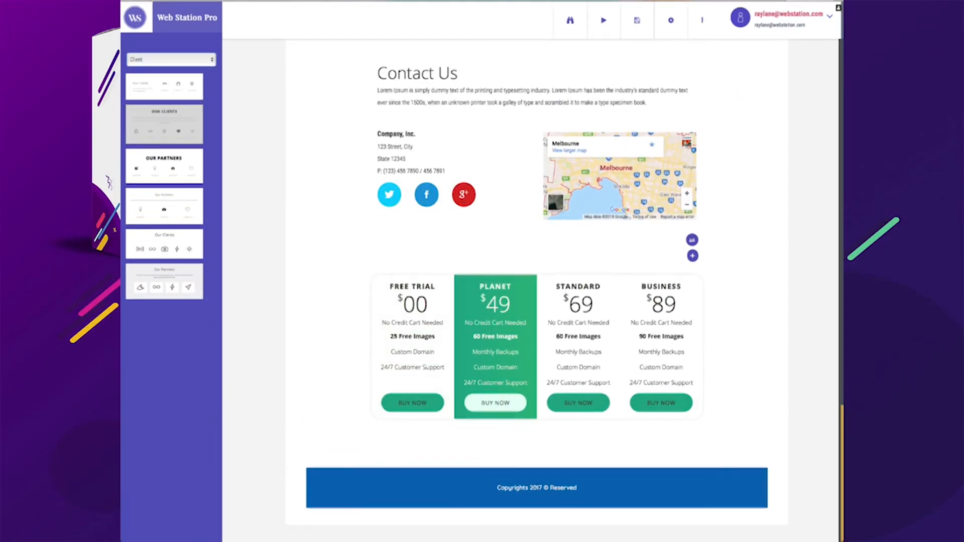
drag(165, 124, 481, 120)
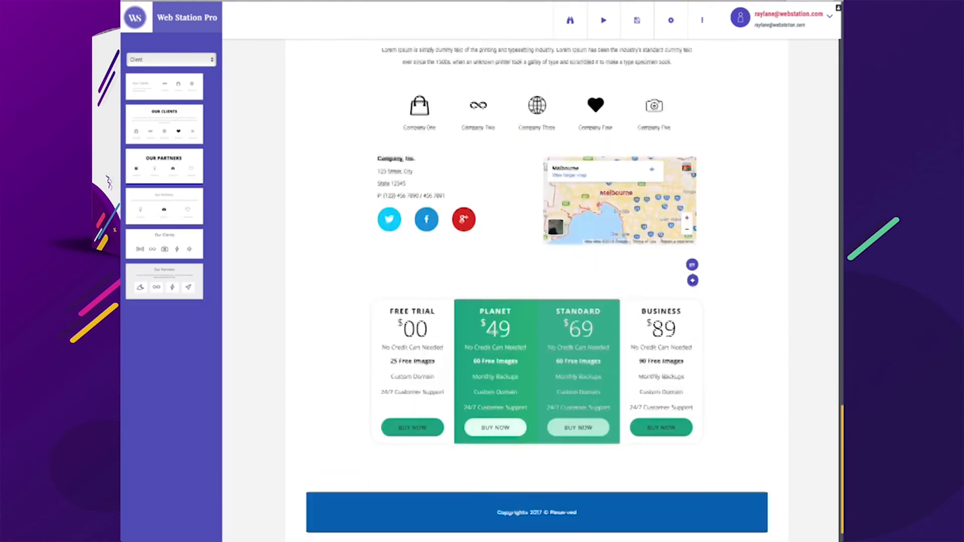
scroll(537, 281, up, 2)
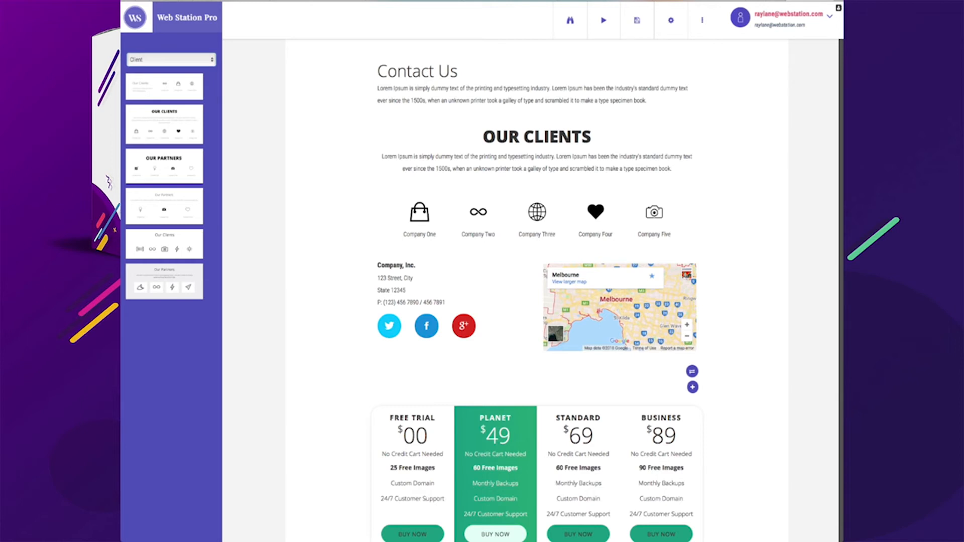
Browse the Featured, How It Works, Contact and Service block categories
click(171, 60)
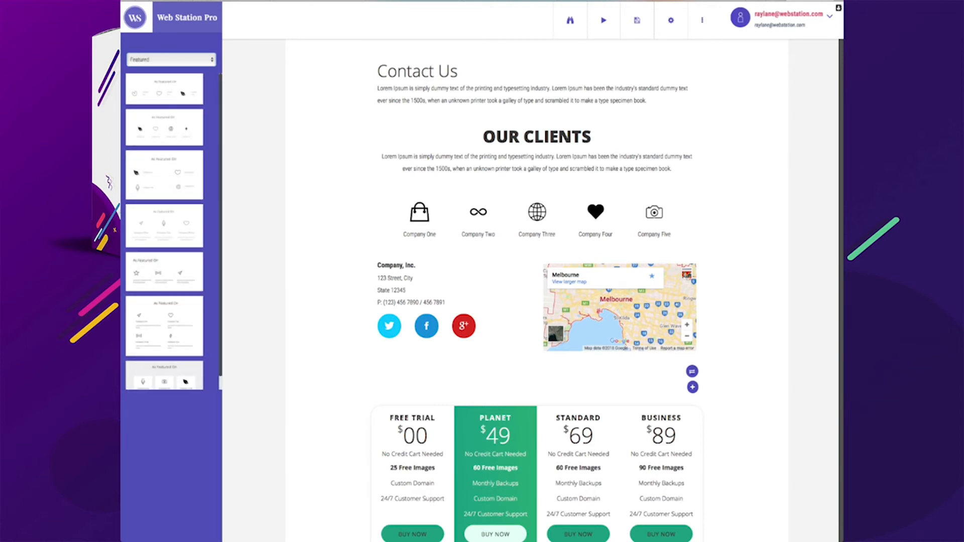
click(172, 60)
scroll(164, 195, down, 3)
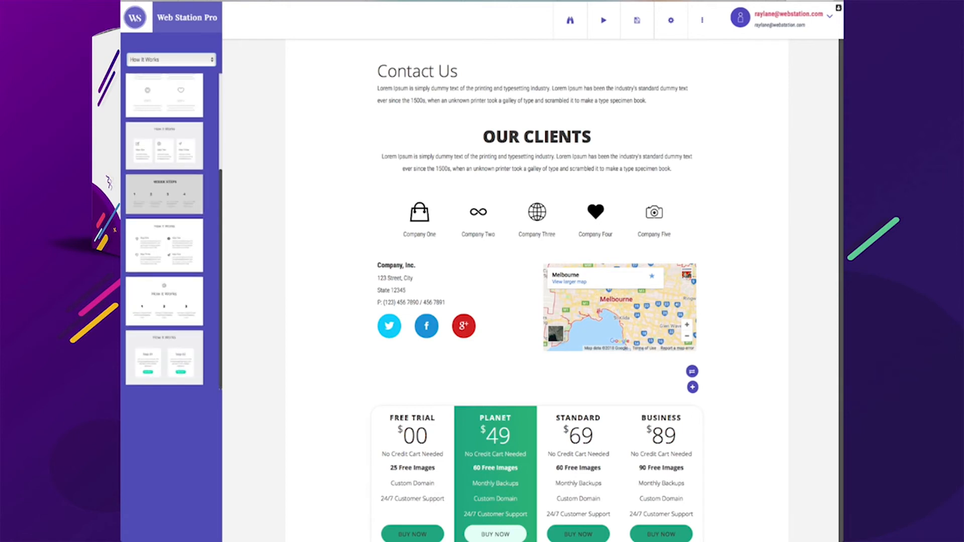
scroll(164, 231, up, 3)
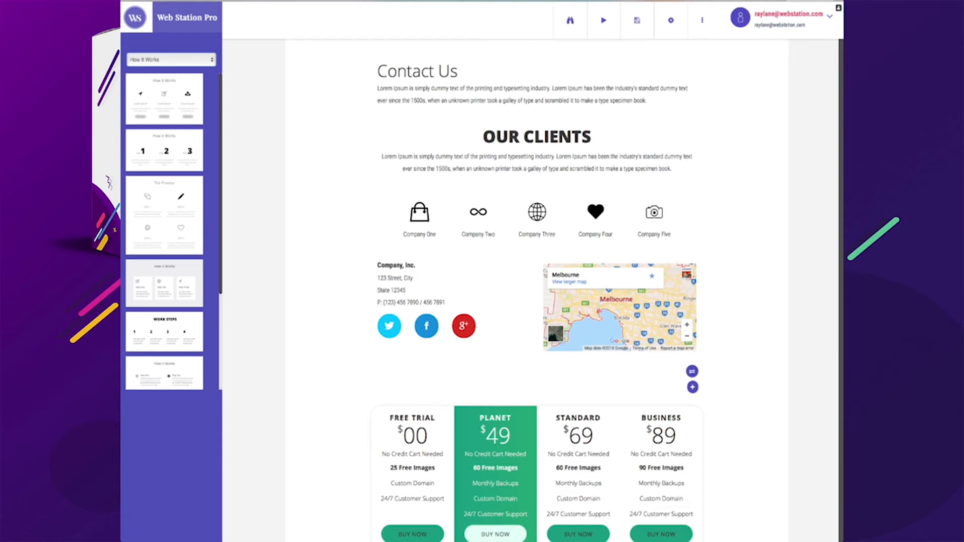
click(171, 59)
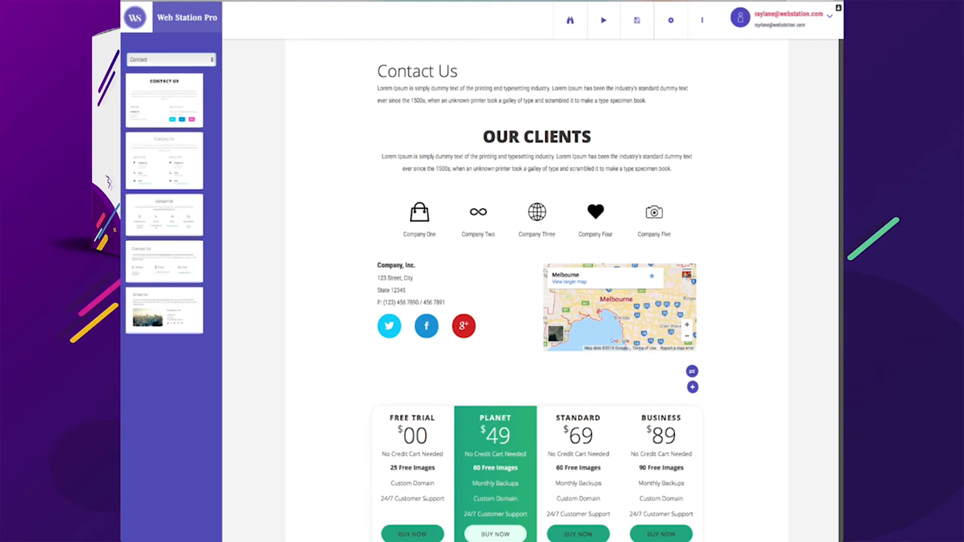
click(171, 60)
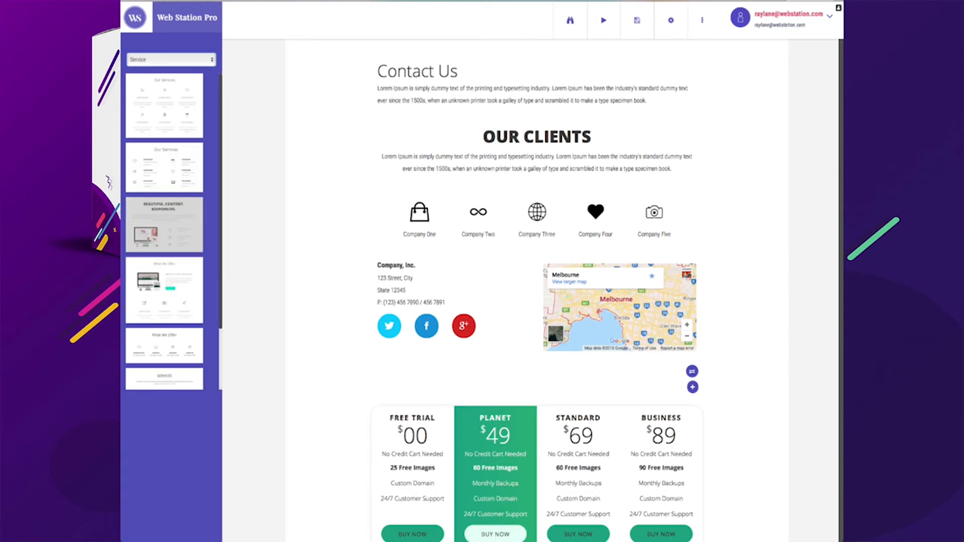
scroll(382, 371, up, 20)
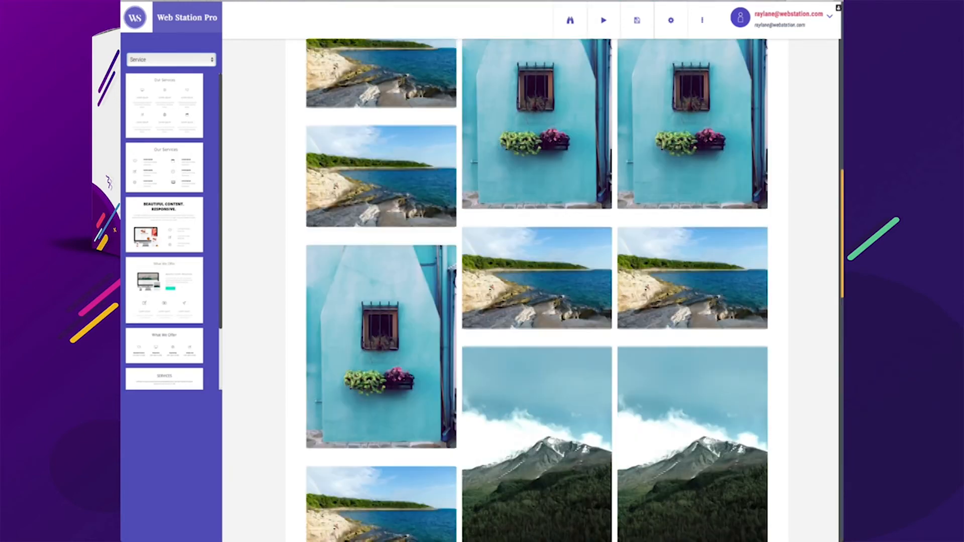
scroll(381, 371, up, 6)
Add the "Beautiful Content. Responsive." service block between the Our Product section and the portfolio grid
scroll(381, 371, down, 2)
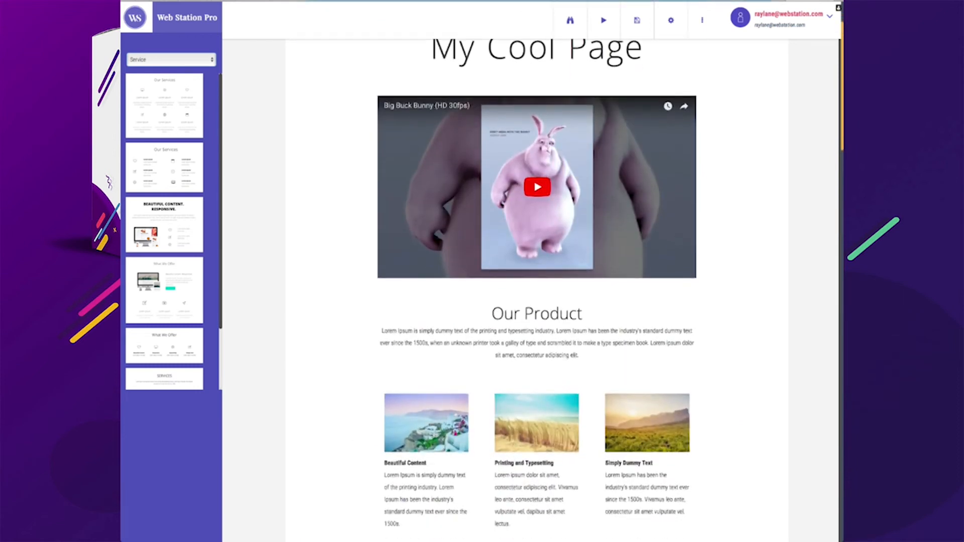
scroll(536, 271, down, 3)
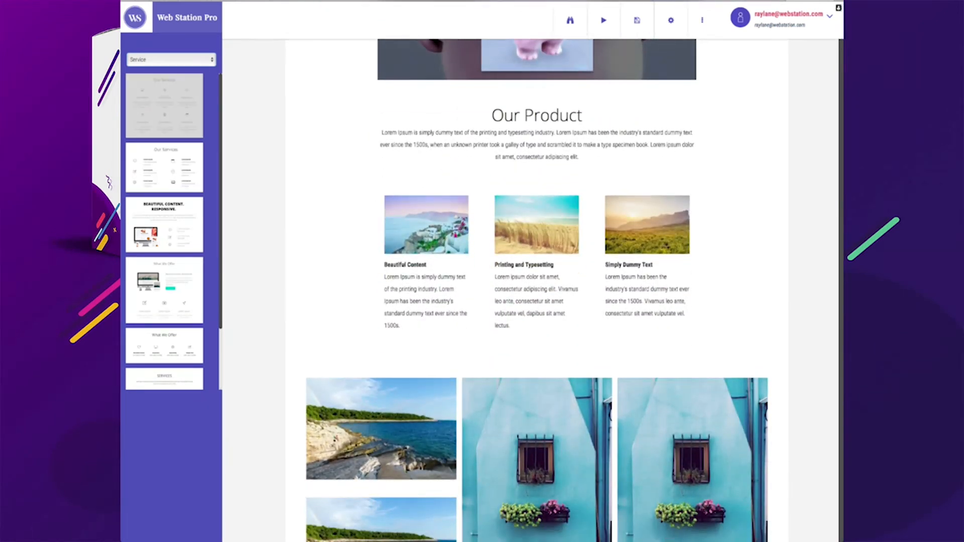
drag(164, 224, 507, 344)
scroll(506, 345, down, 7)
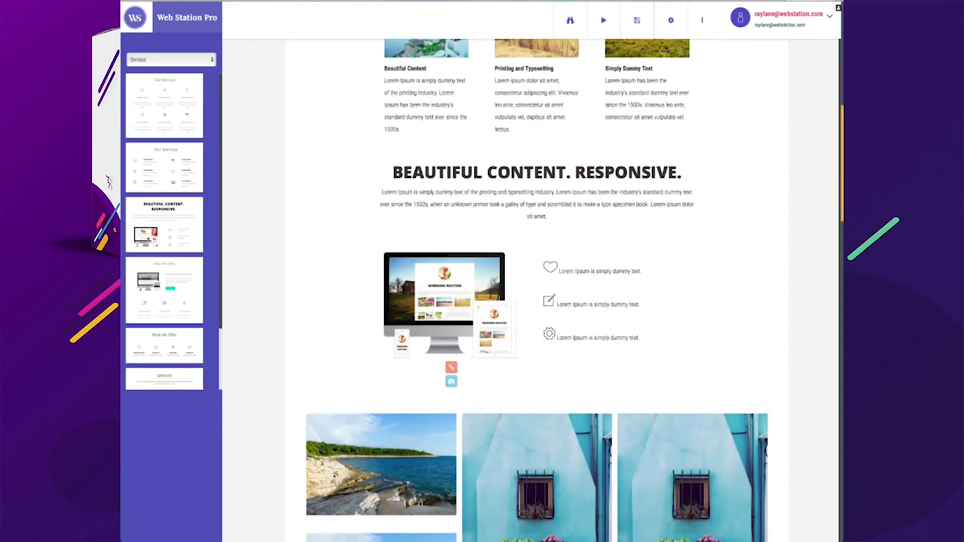
scroll(507, 344, up, 2)
scroll(507, 344, up, 1)
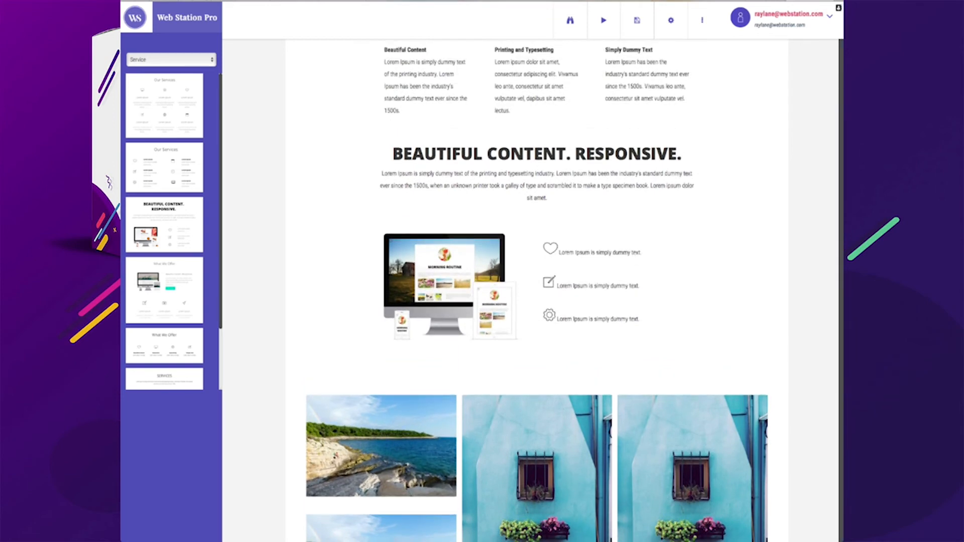
scroll(507, 344, down, 3)
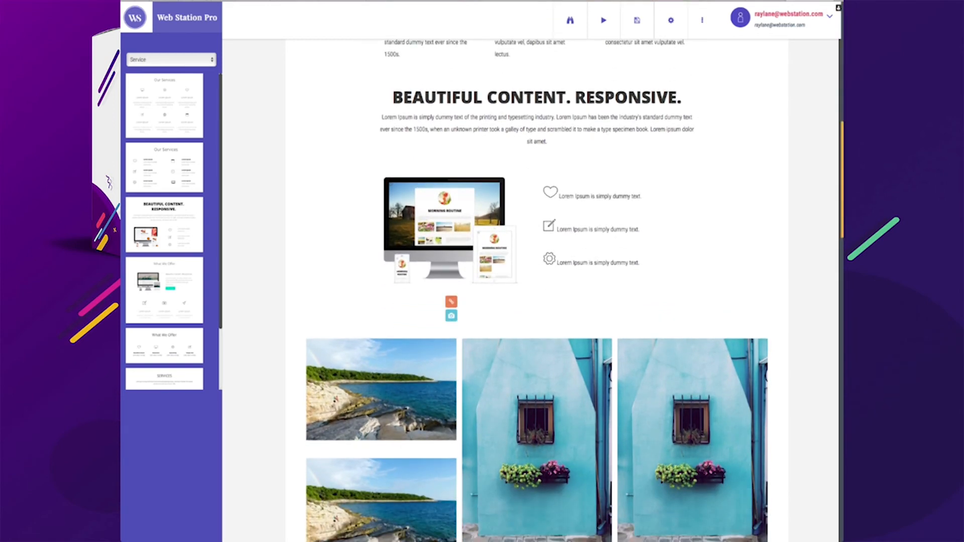
Browse the List, Call To Action, Card, Button, Paragraph, Subtitle, Info and Bullet block categories
scroll(507, 344, up, 10)
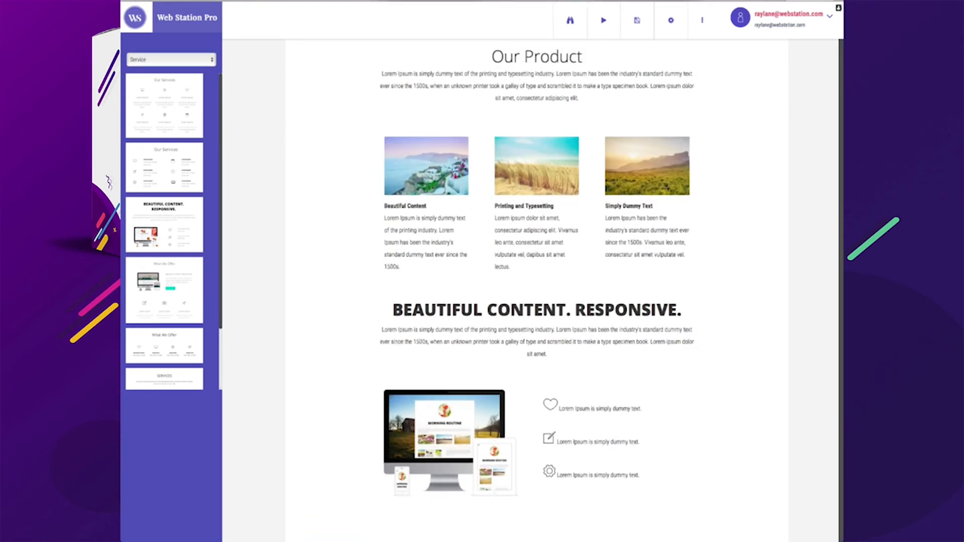
click(164, 161)
scroll(164, 163, down, 2)
scroll(165, 163, up, 2)
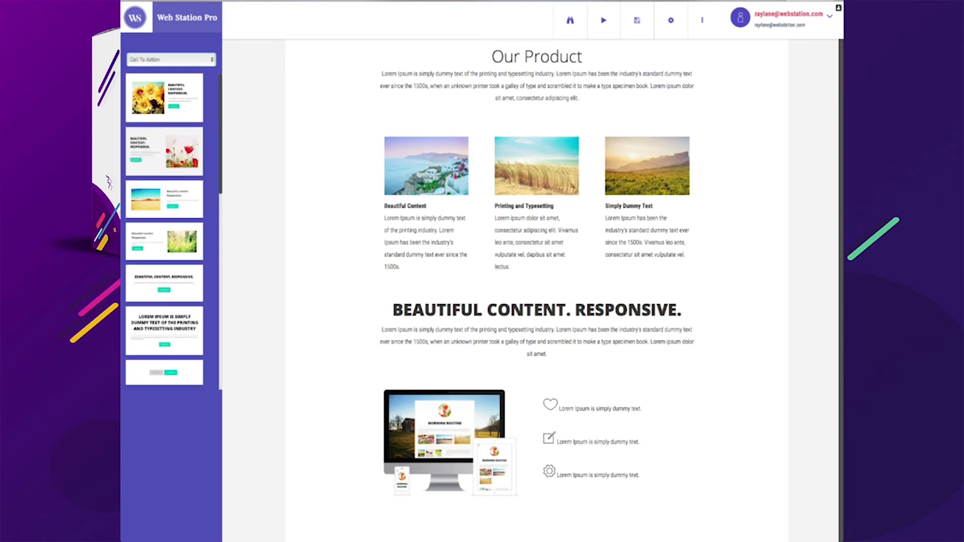
scroll(164, 221, down, 6)
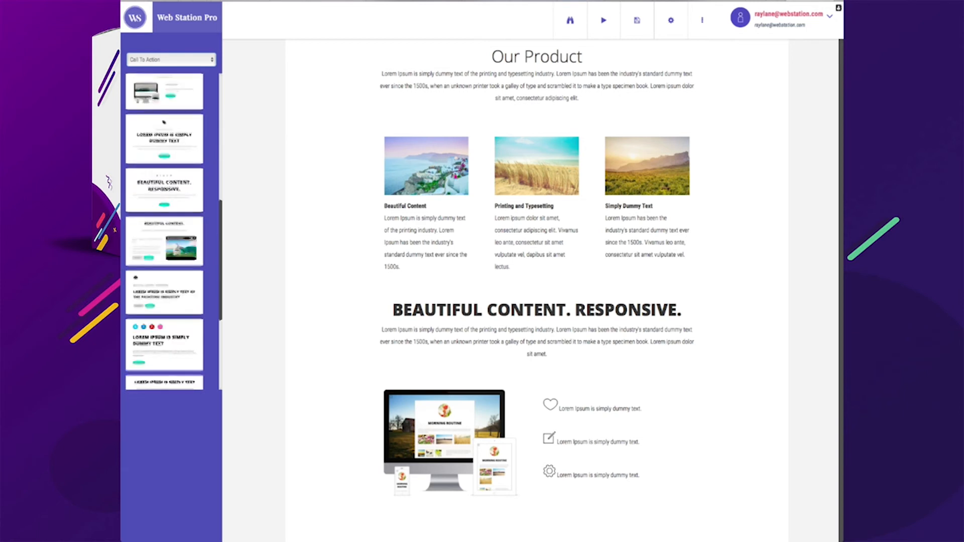
scroll(164, 122, down, 5)
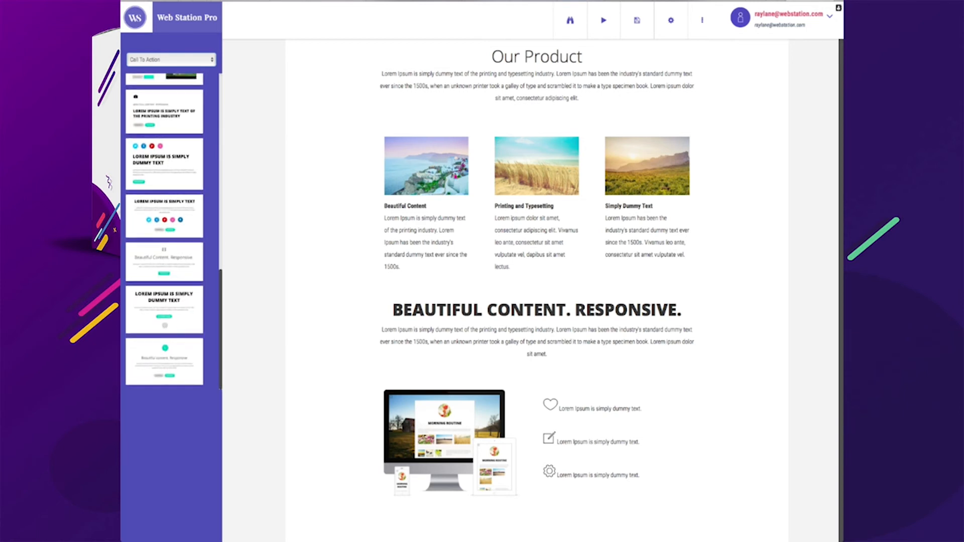
click(164, 200)
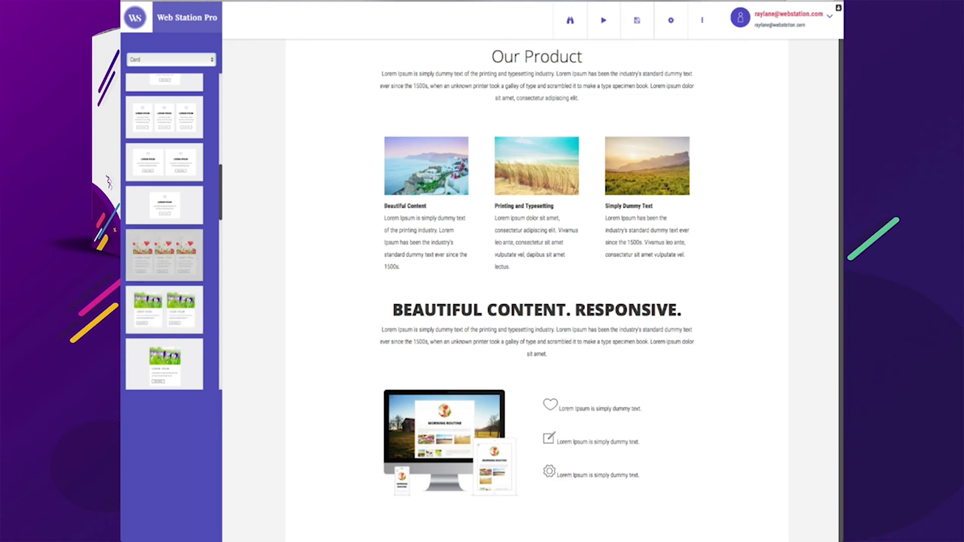
scroll(164, 261, up, 3)
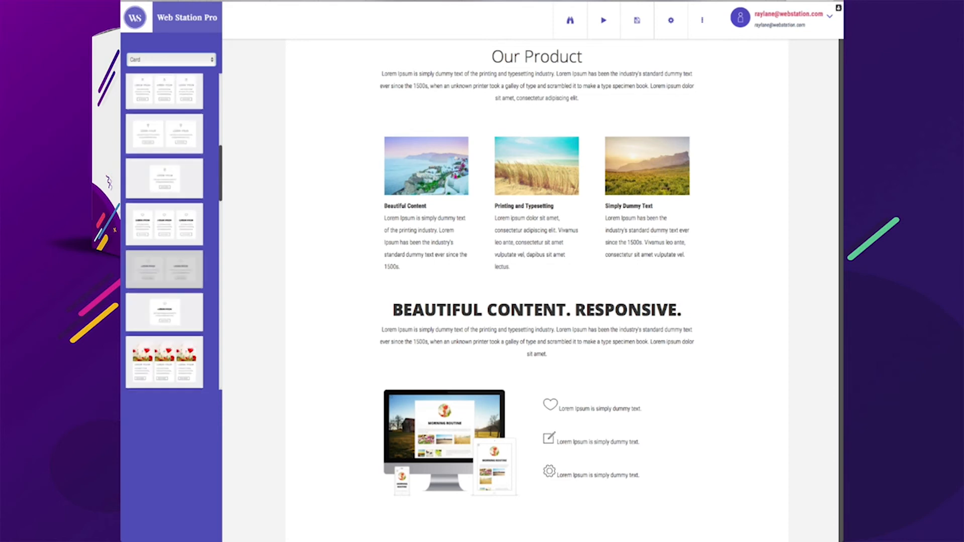
scroll(164, 261, up, 3)
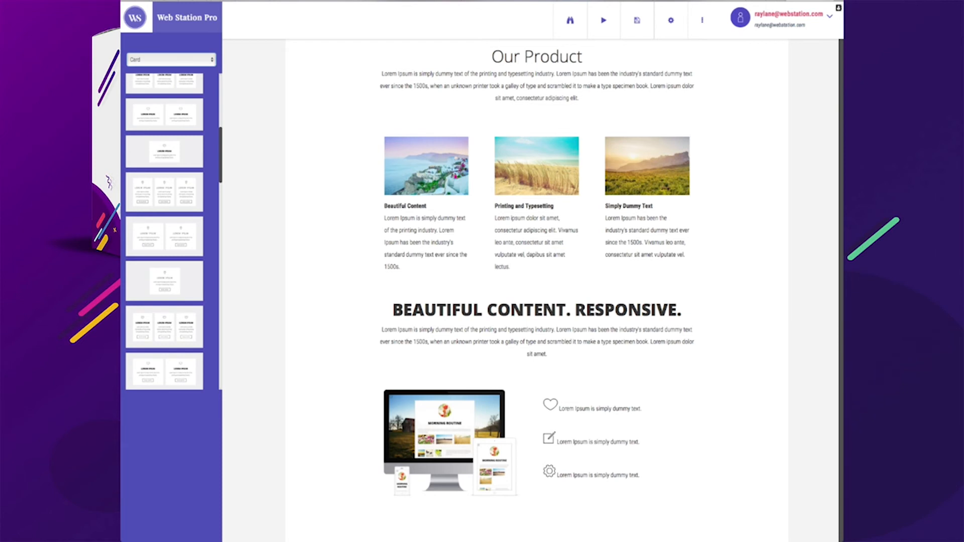
click(171, 60)
scroll(164, 231, up, 4)
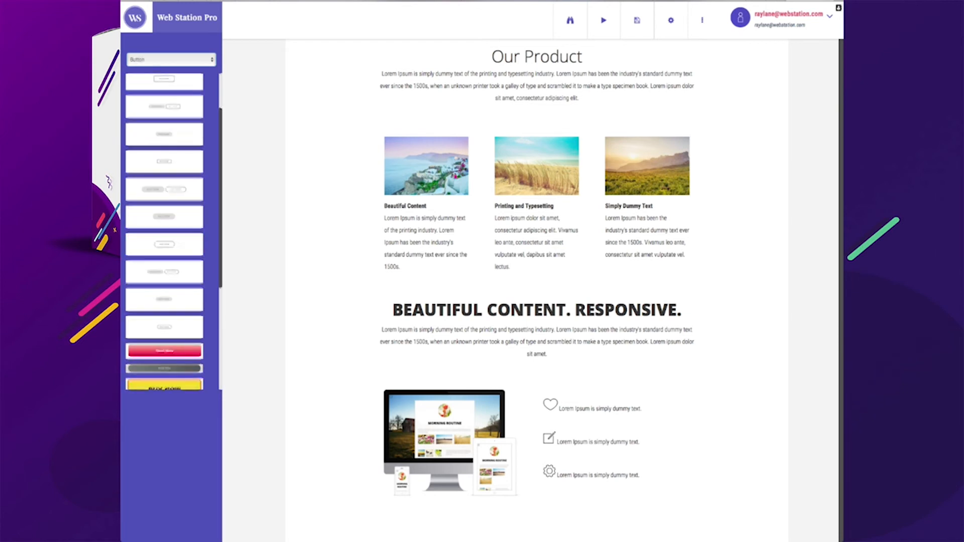
scroll(164, 211, up, 3)
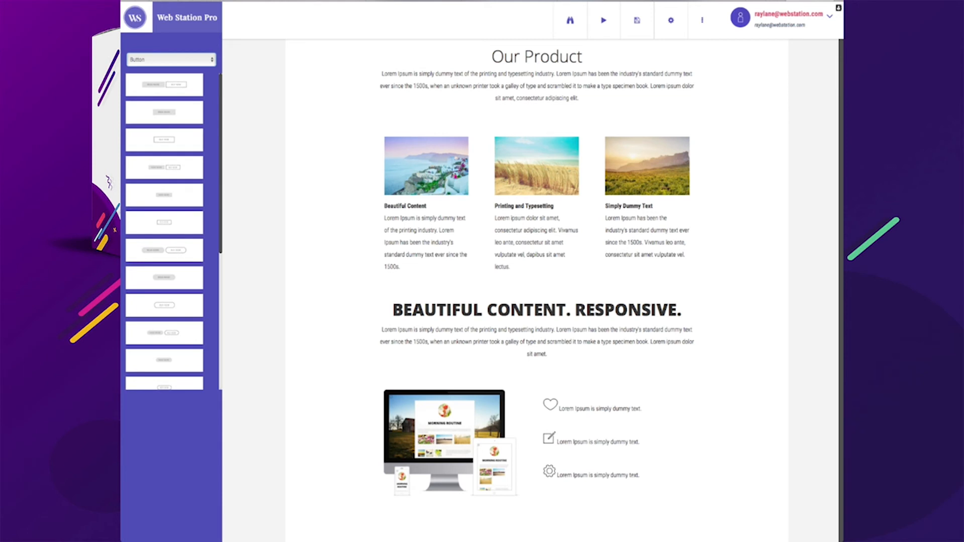
click(164, 192)
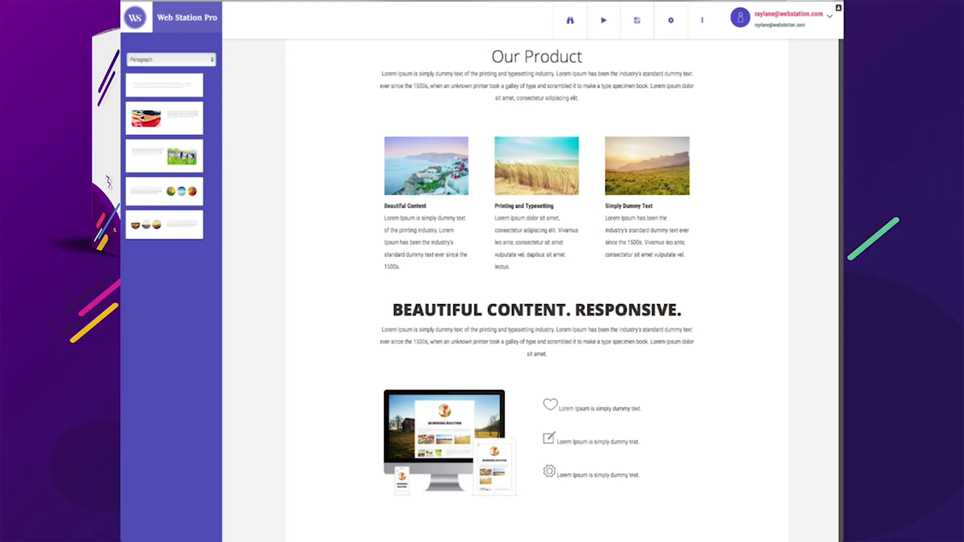
click(164, 257)
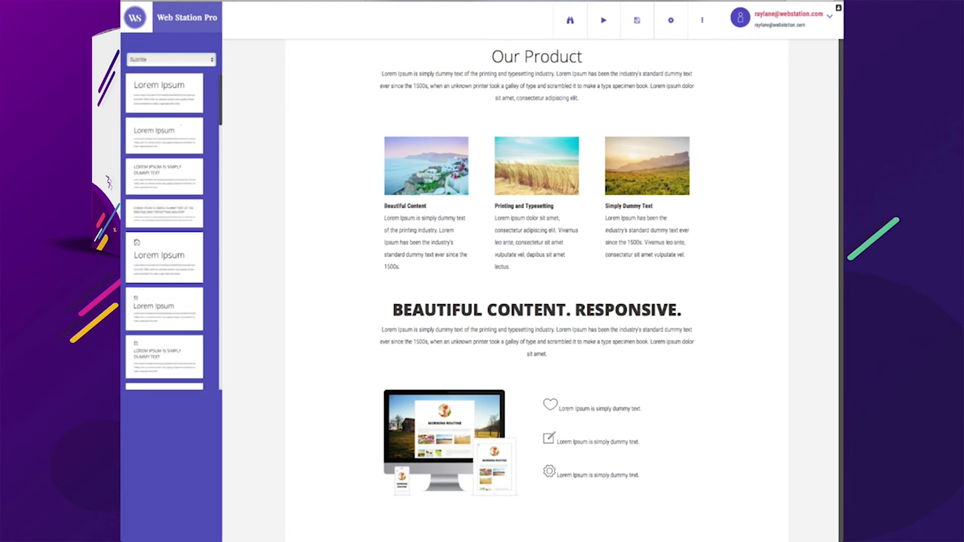
click(164, 271)
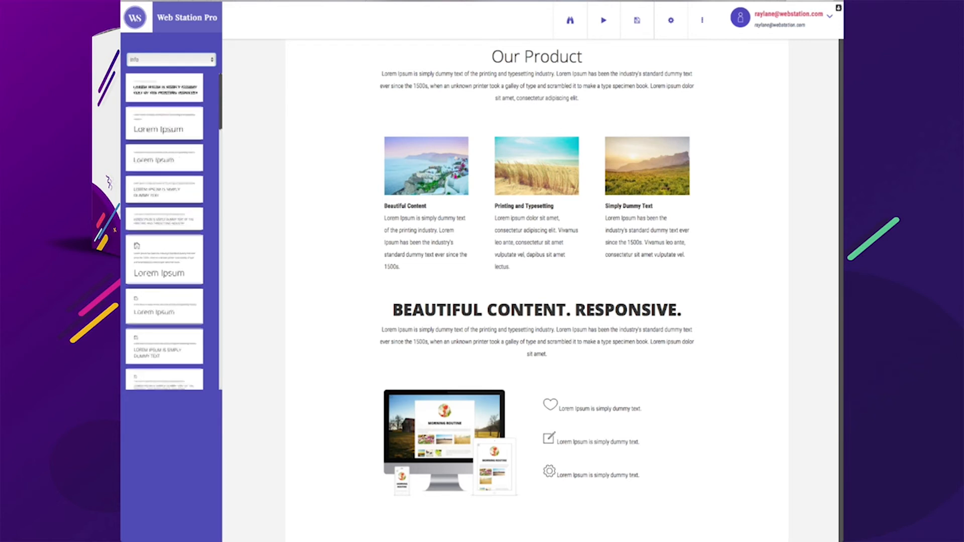
scroll(164, 231, down, 3)
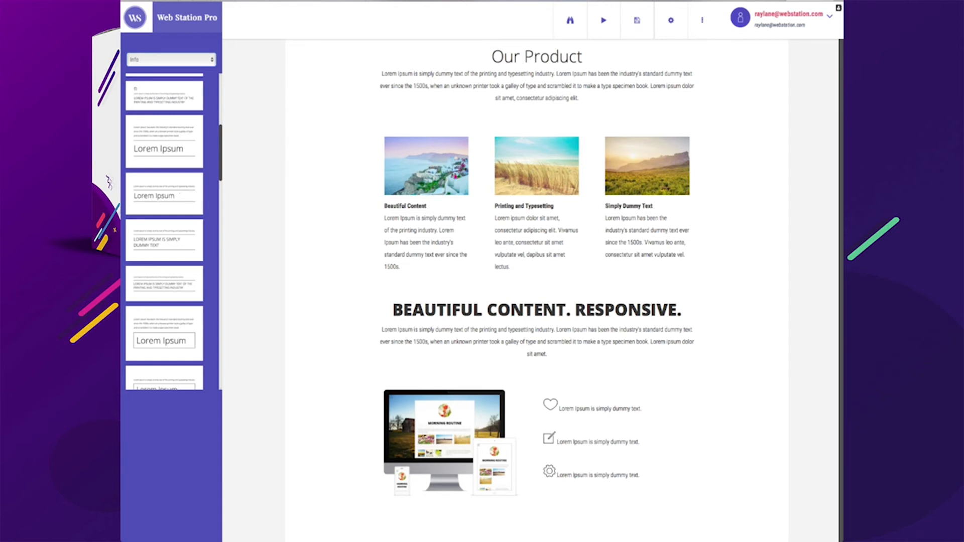
click(164, 216)
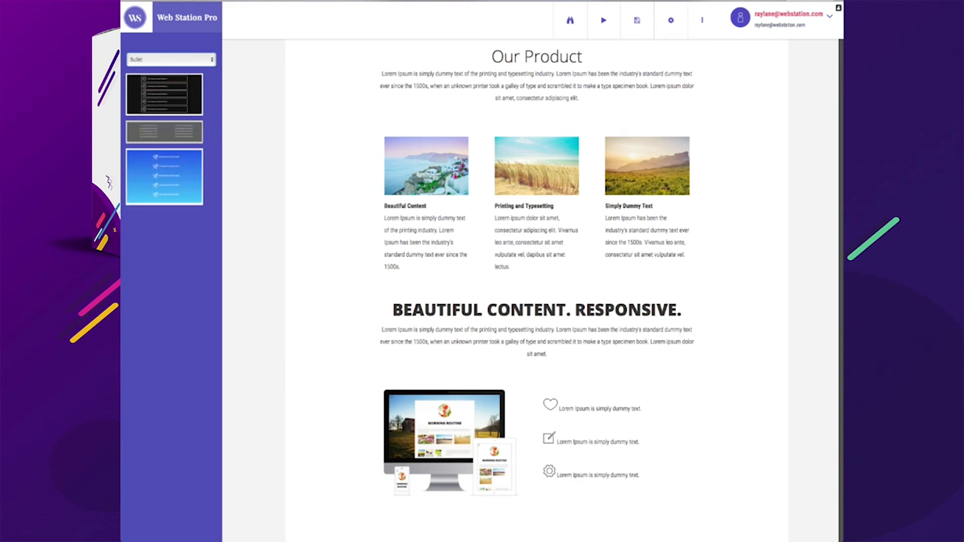
Scroll through the whole page to review the arranged blocks from menu to footer
scroll(537, 290, down, 14)
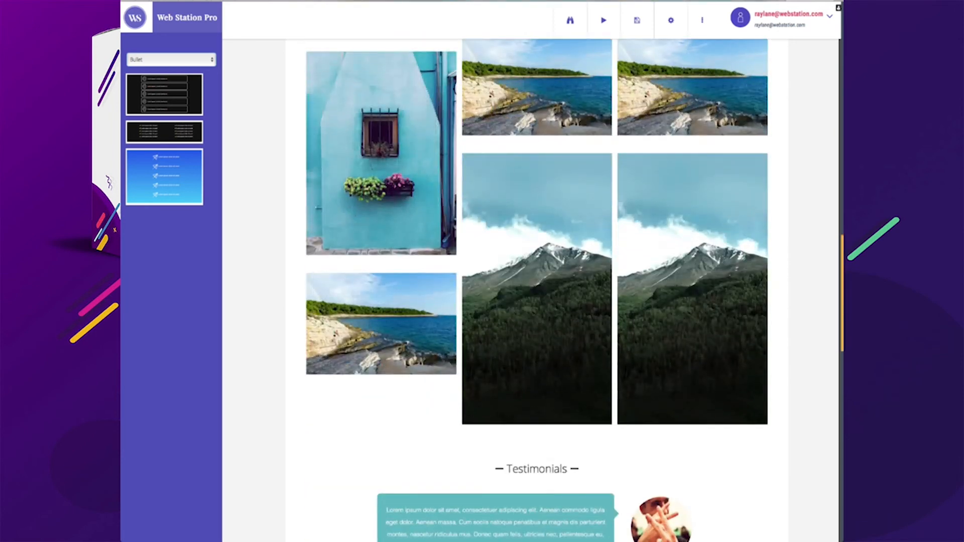
scroll(537, 290, down, 10)
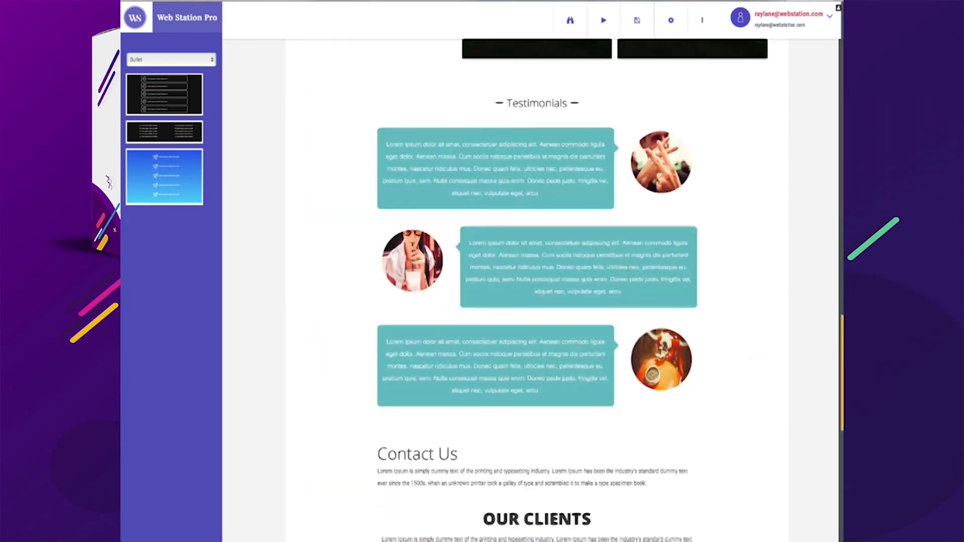
scroll(536, 290, down, 5)
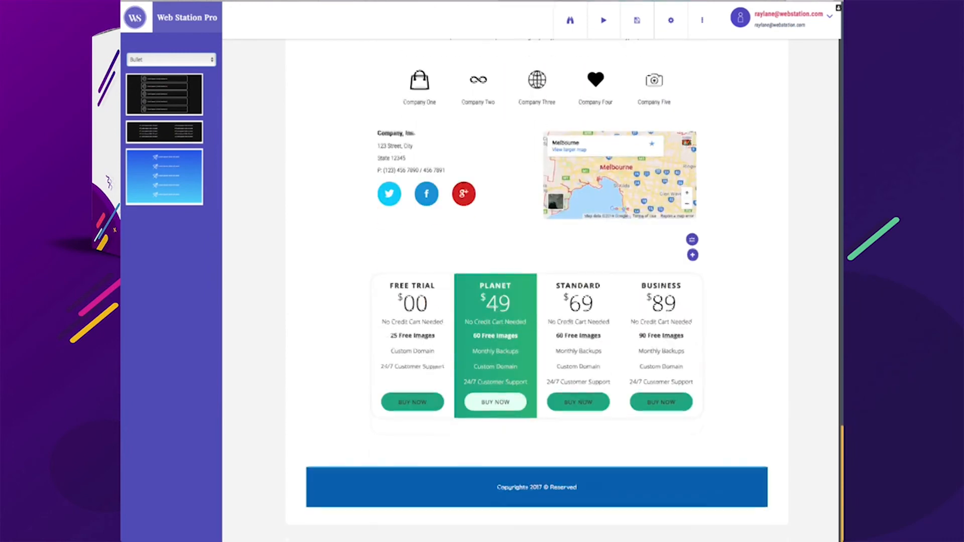
scroll(536, 290, up, 20)
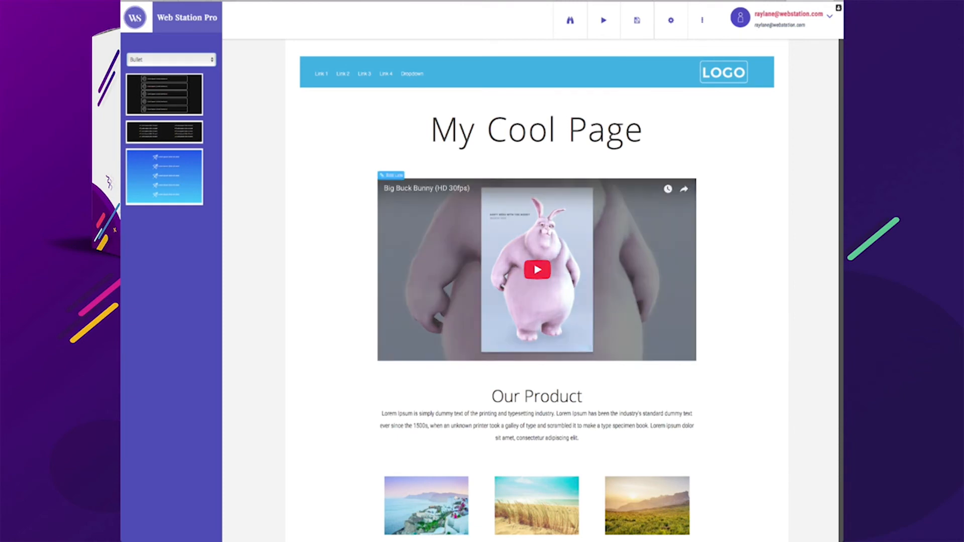
scroll(537, 290, down, 15)
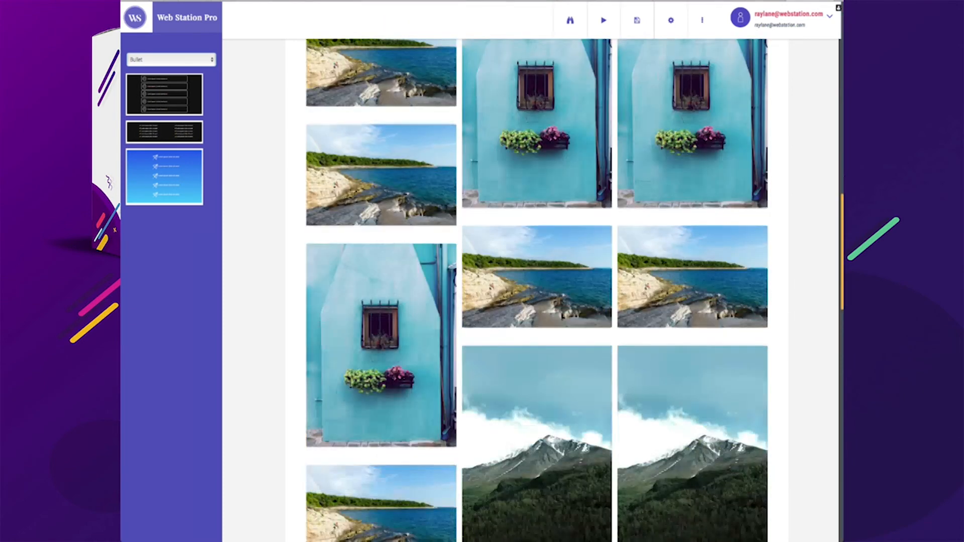
scroll(537, 290, down, 10)
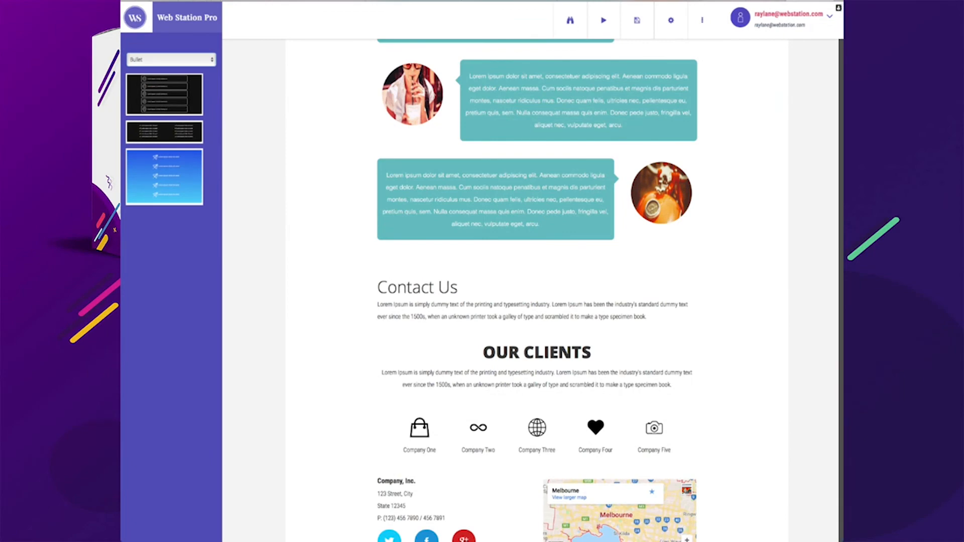
scroll(537, 290, up, 20)
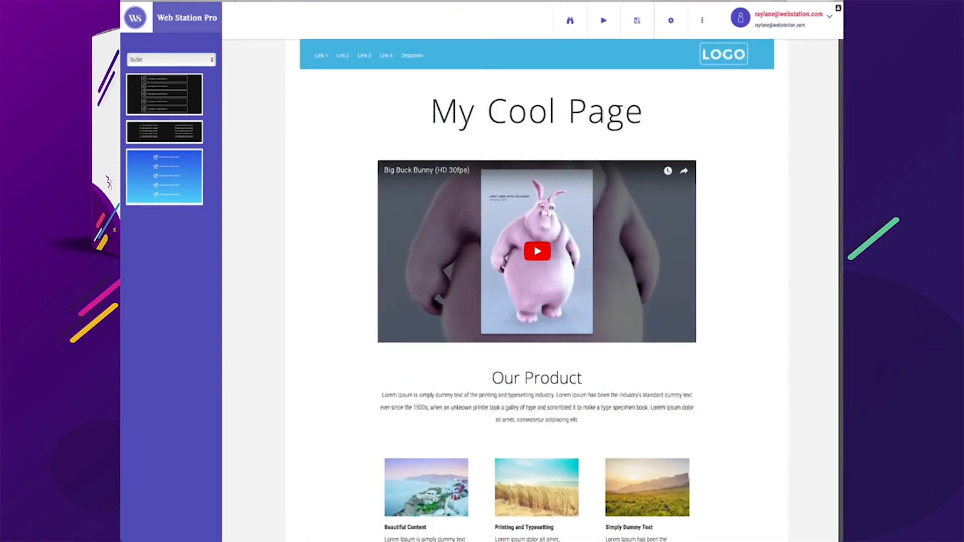
Open the build, save, view and project options menus to review their commands
click(603, 20)
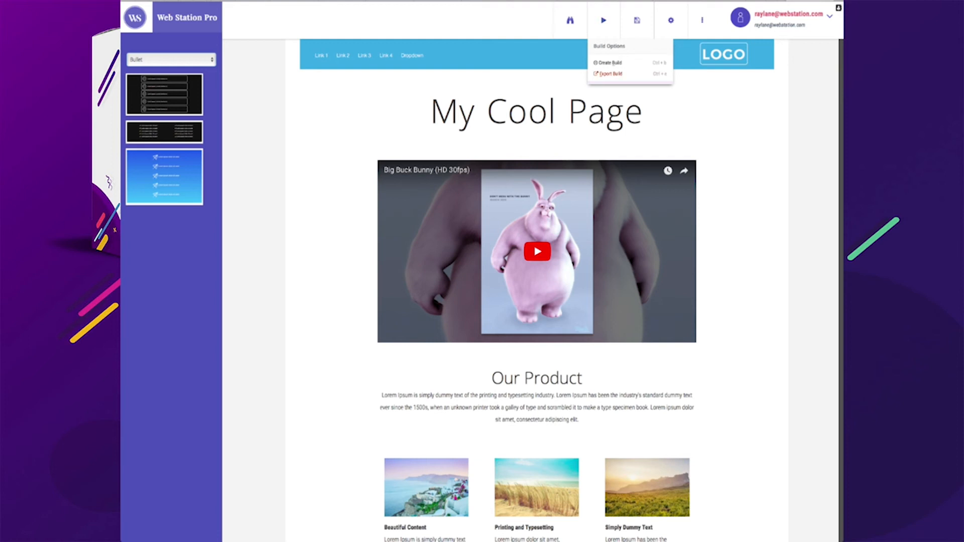
click(637, 20)
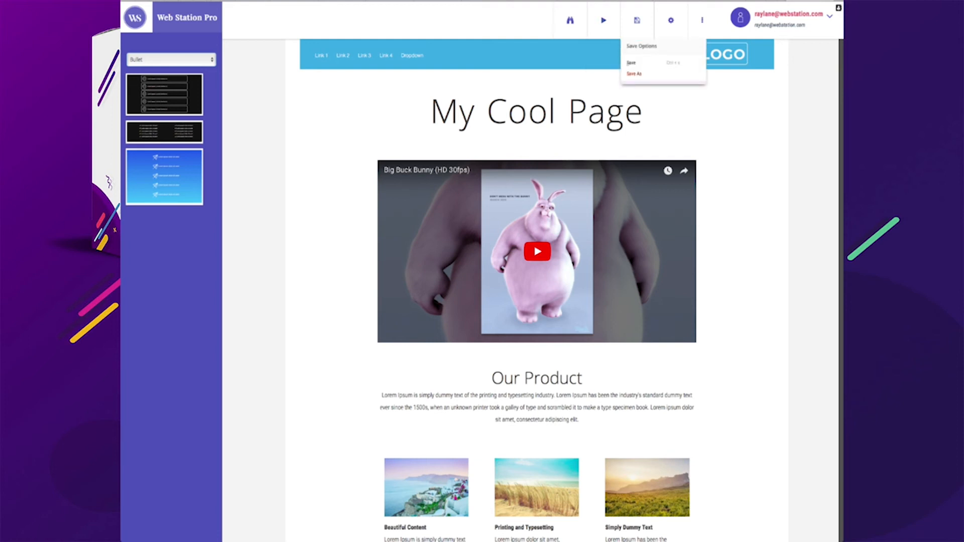
click(569, 21)
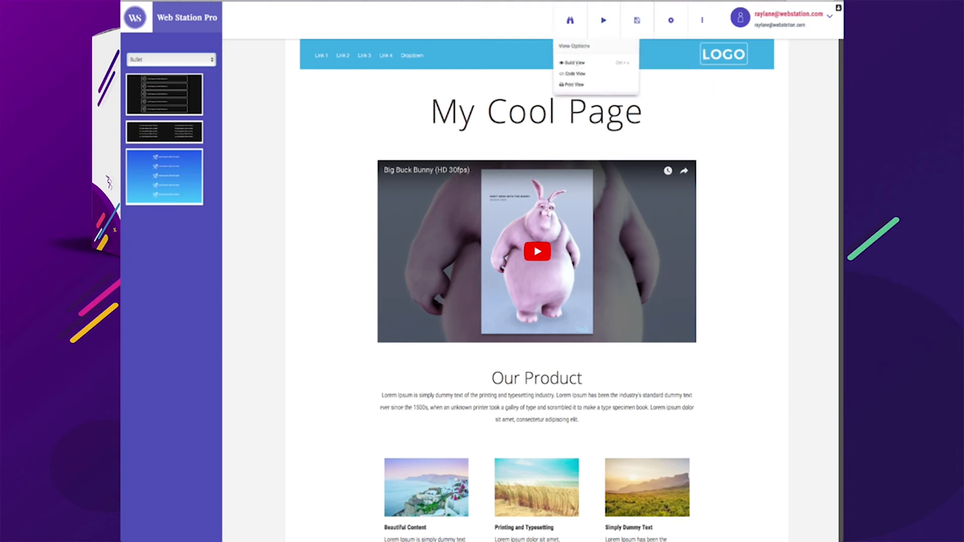
scroll(575, 63, up, 1)
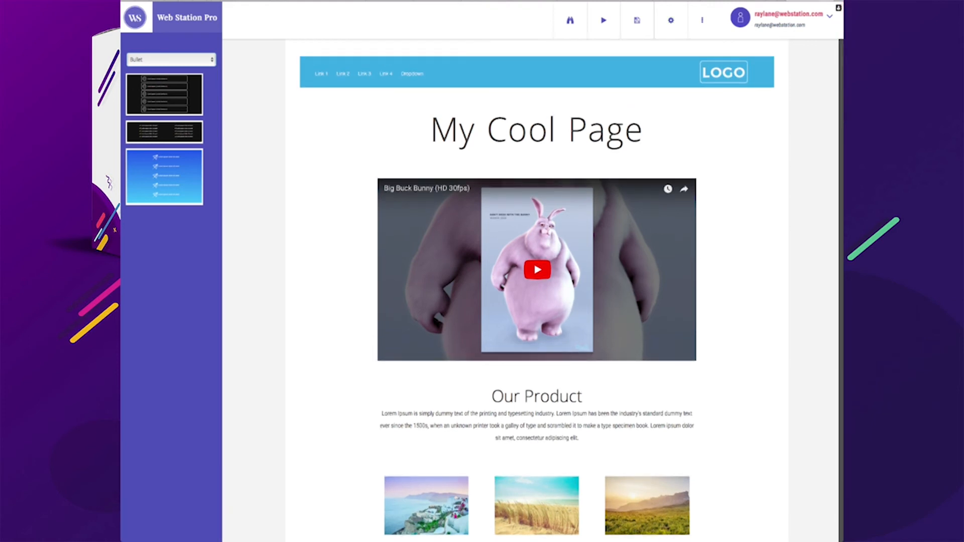
click(701, 20)
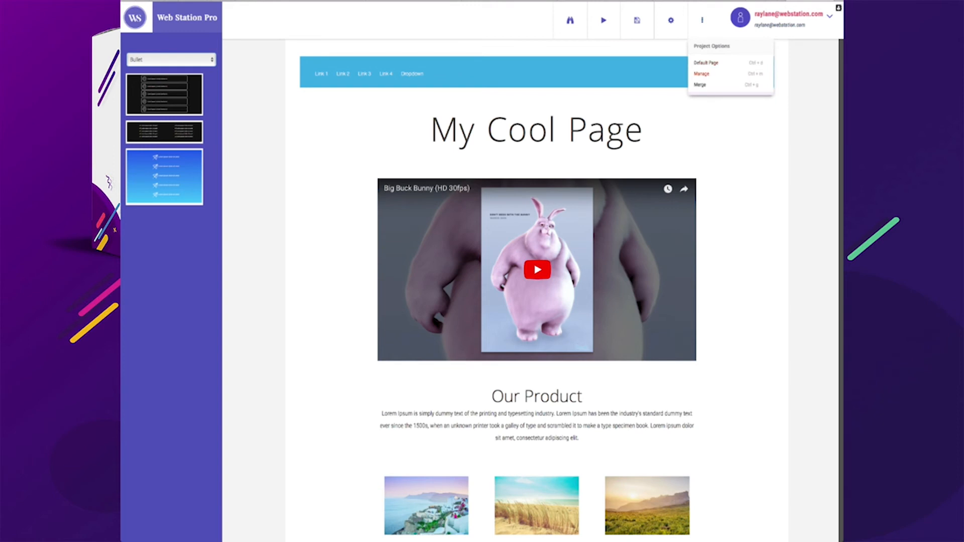
Save the page as a new project named test2
mouse_move(636, 21)
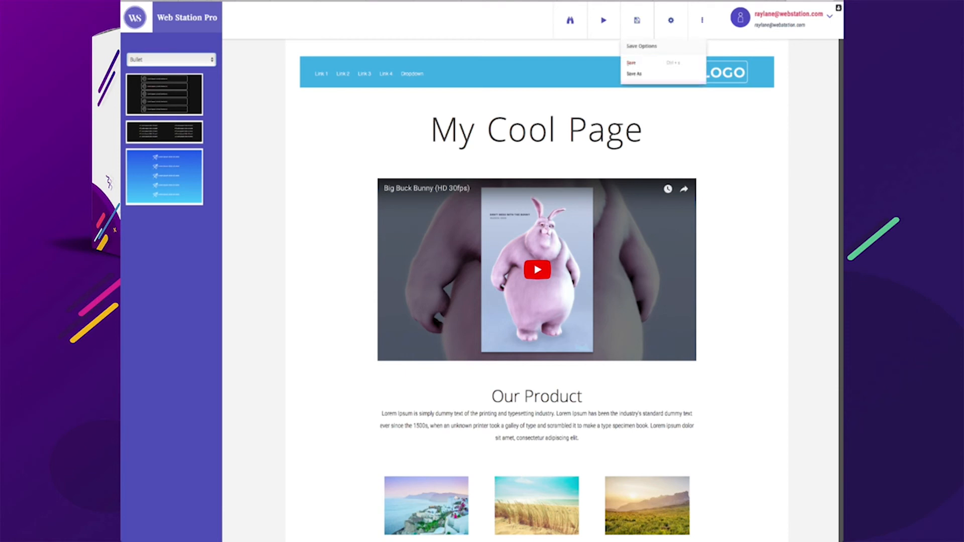
click(634, 74)
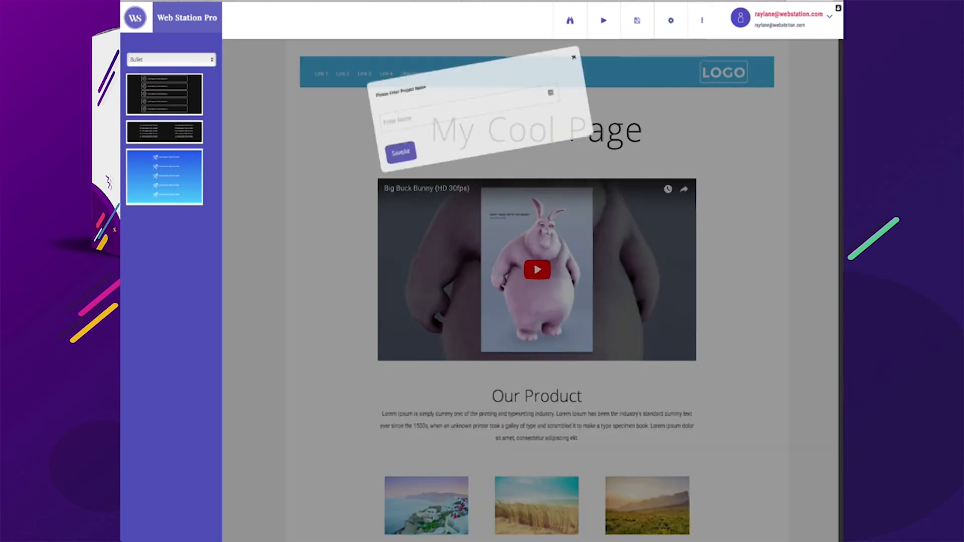
click(471, 105)
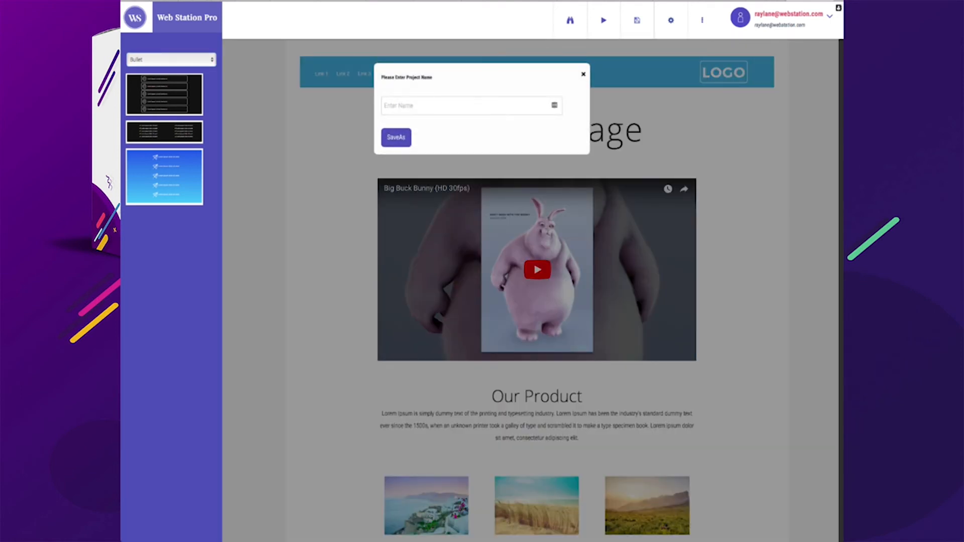
text(test2)
key(Return)
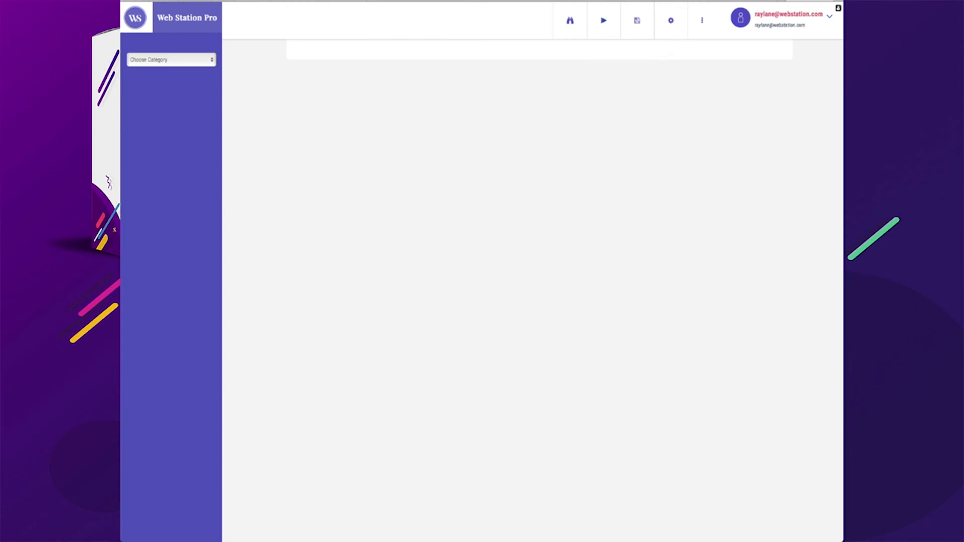
Start a new project from a template chosen in the Choose Template dialog
mouse_move(702, 21)
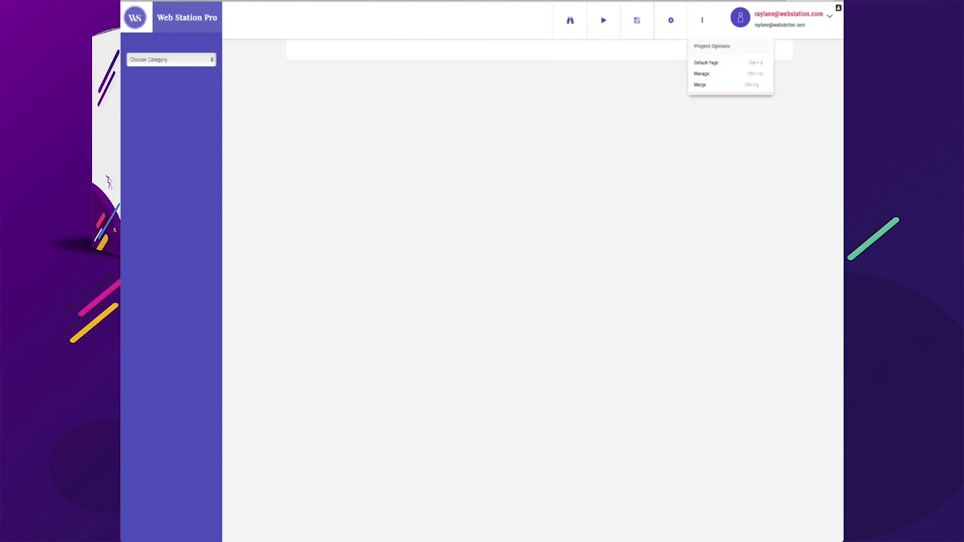
mouse_move(741, 18)
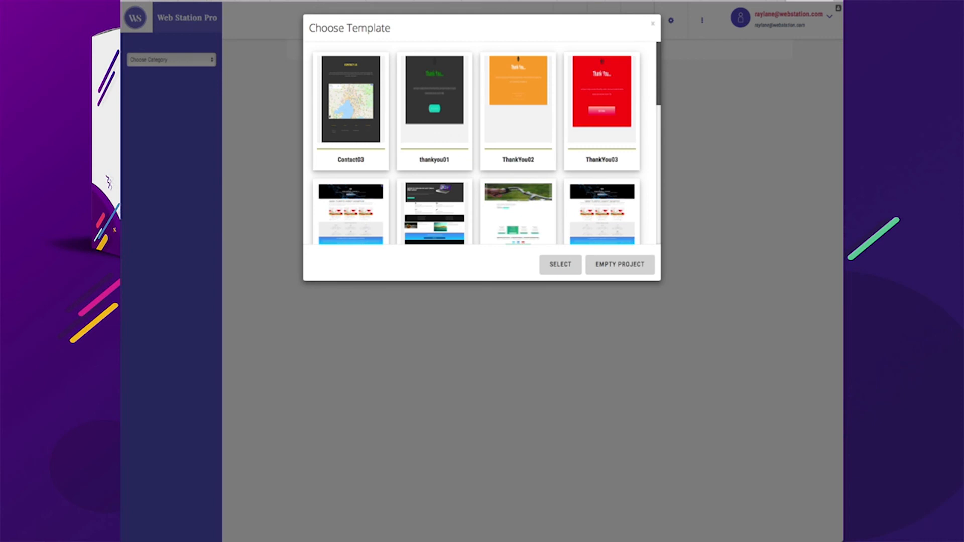
scroll(482, 143, down, 3)
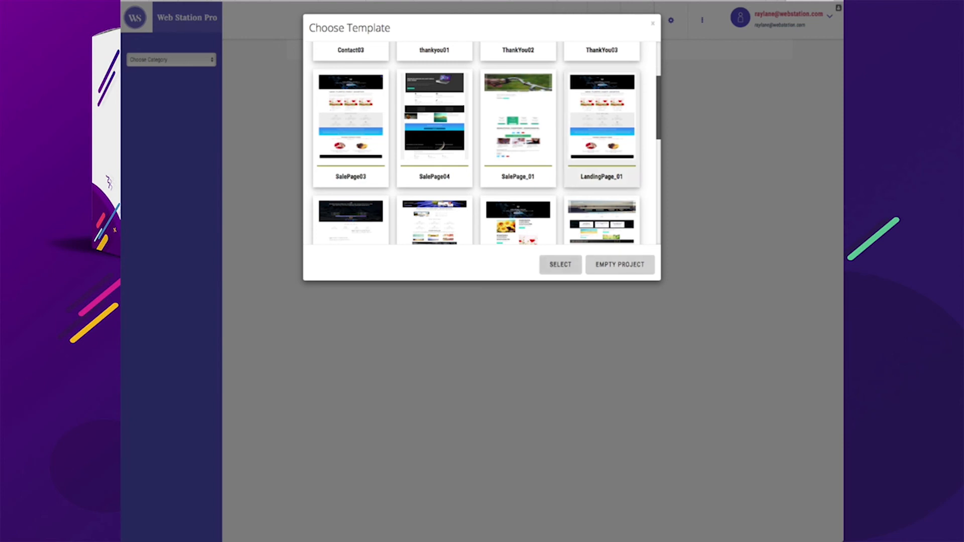
click(560, 265)
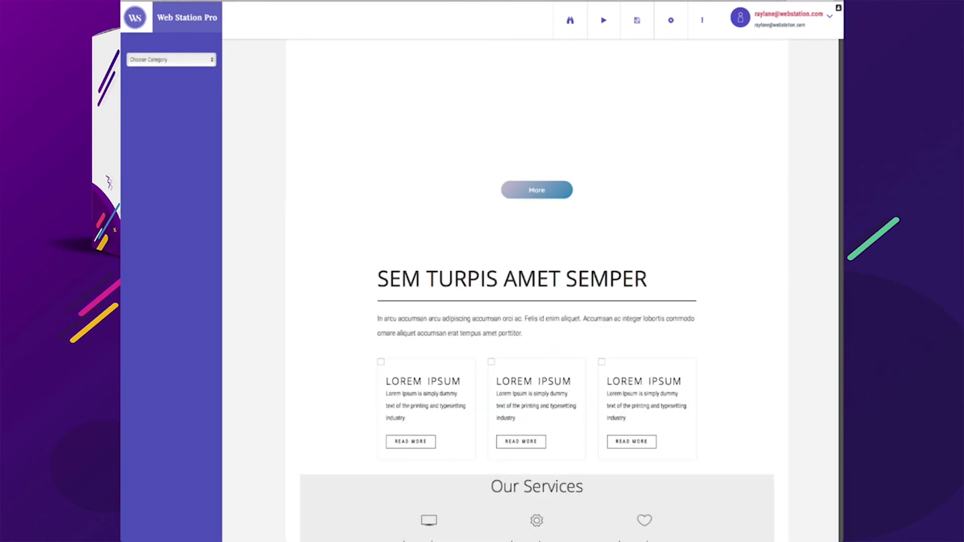
scroll(536, 291, down, 7)
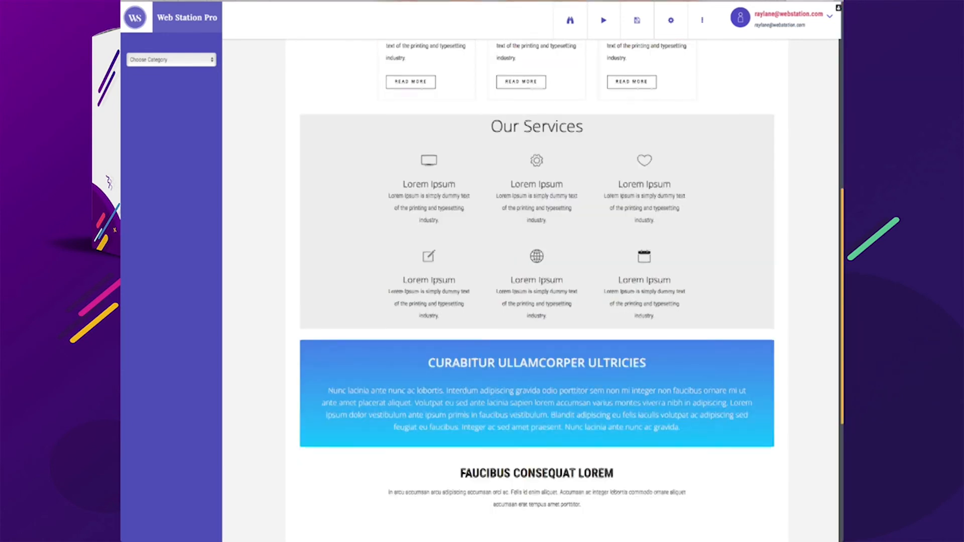
Scroll through the current page to review its blocks from the card section down to the footer
scroll(536, 292, down, 2)
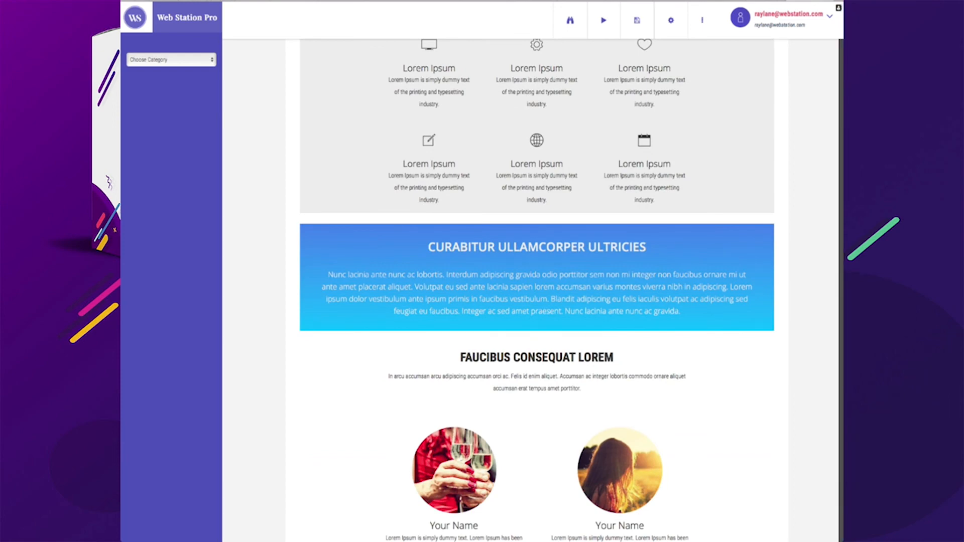
scroll(536, 292, up, 11)
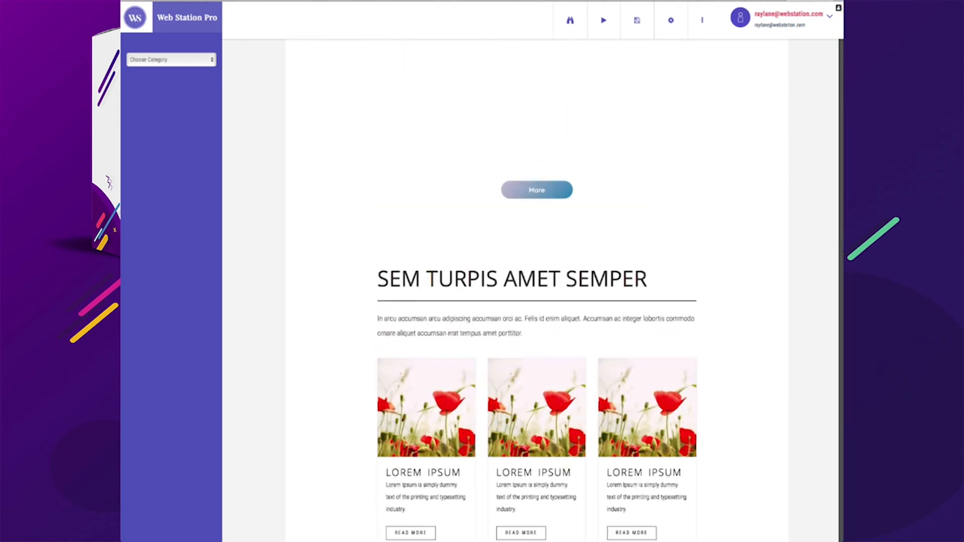
click(475, 147)
scroll(536, 291, down, 10)
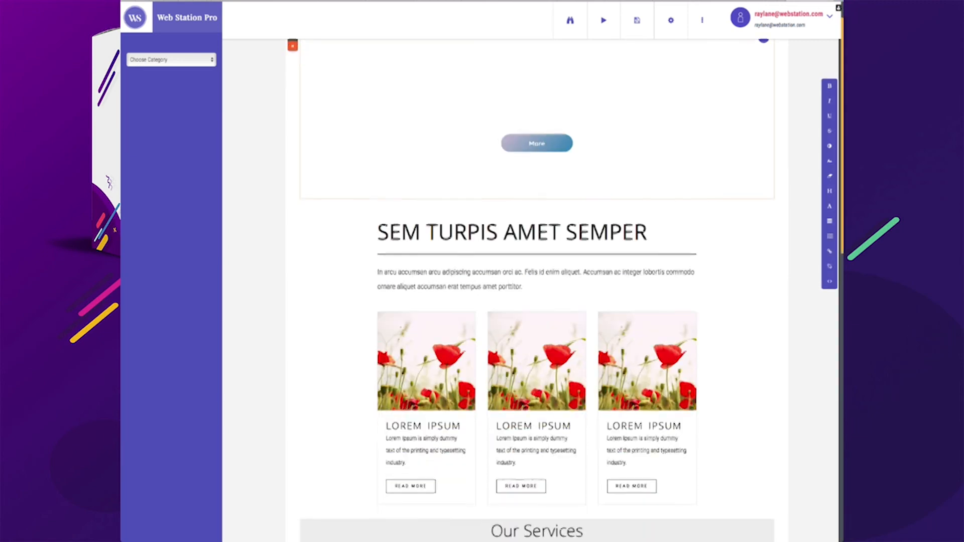
scroll(536, 291, down, 4)
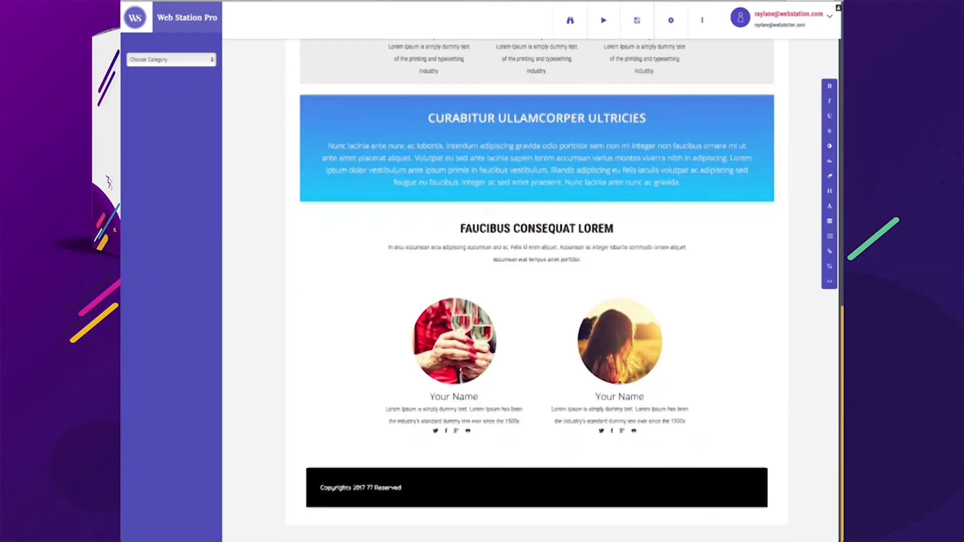
scroll(537, 291, up, 14)
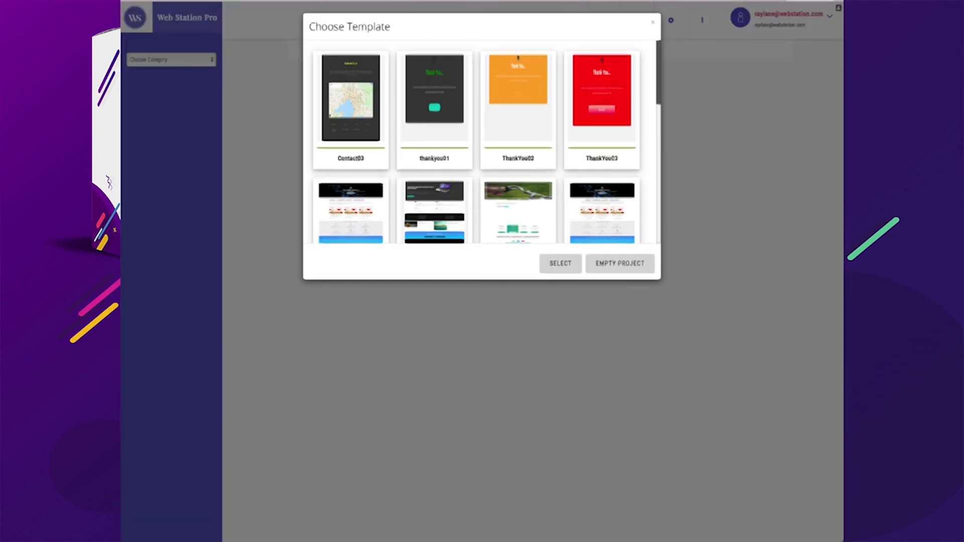
Browse the Choose Template list and load the selected template into the editor
scroll(485, 143, down, 5)
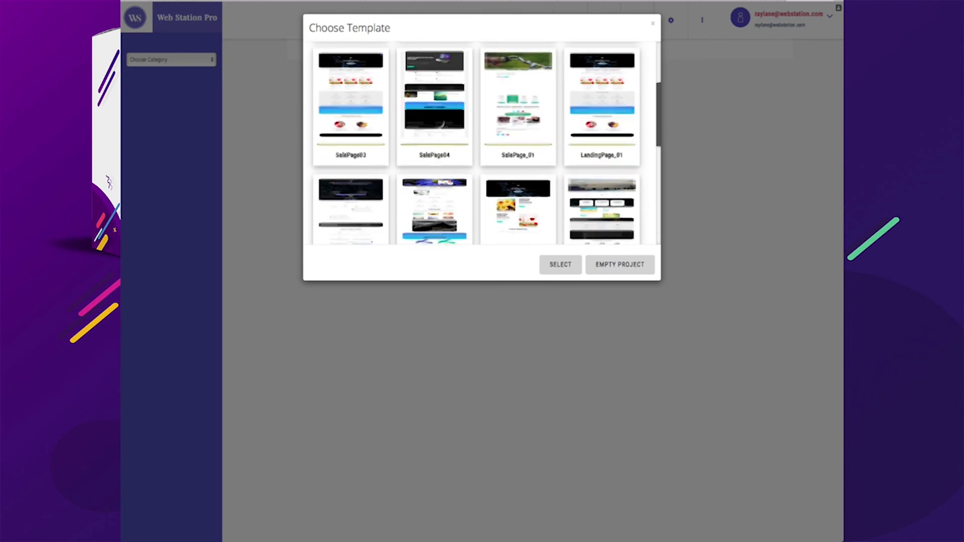
scroll(434, 91, up, 1)
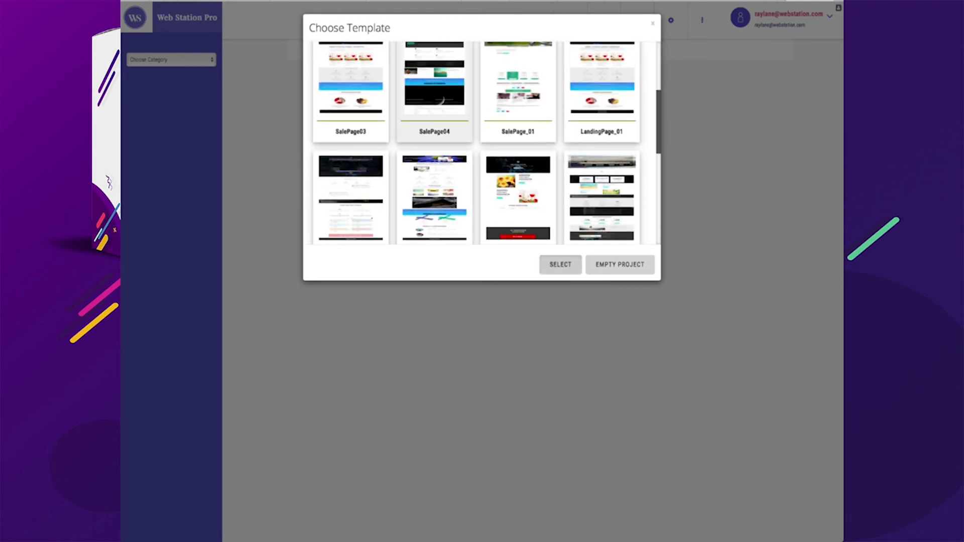
click(560, 264)
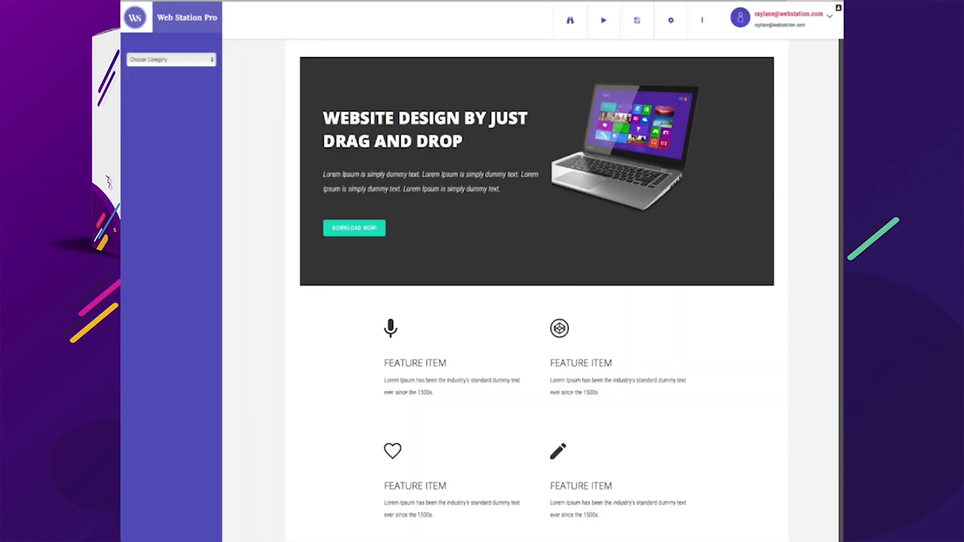
Scroll through the loaded template page to review its hero, feature, video and contact sections
scroll(537, 286, down, 2)
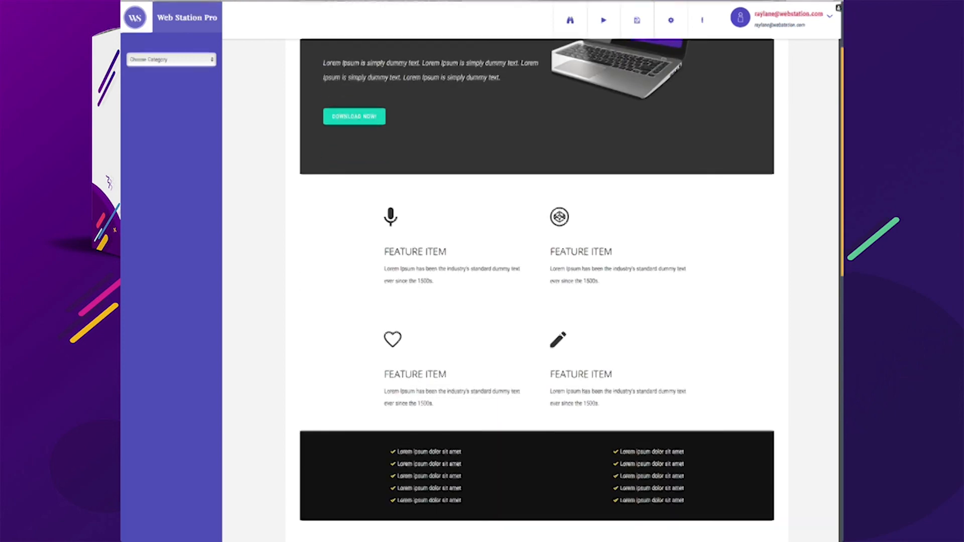
scroll(537, 286, down, 10)
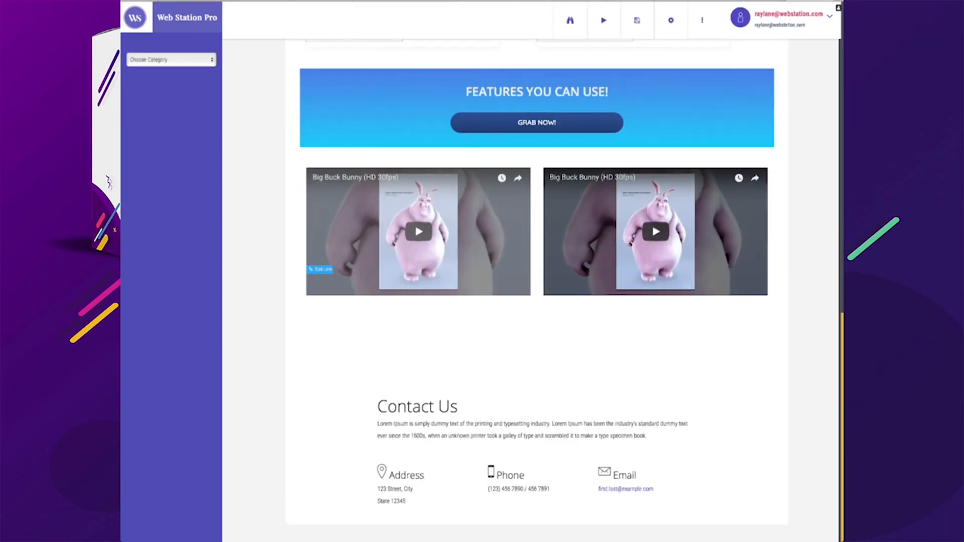
scroll(537, 286, up, 11)
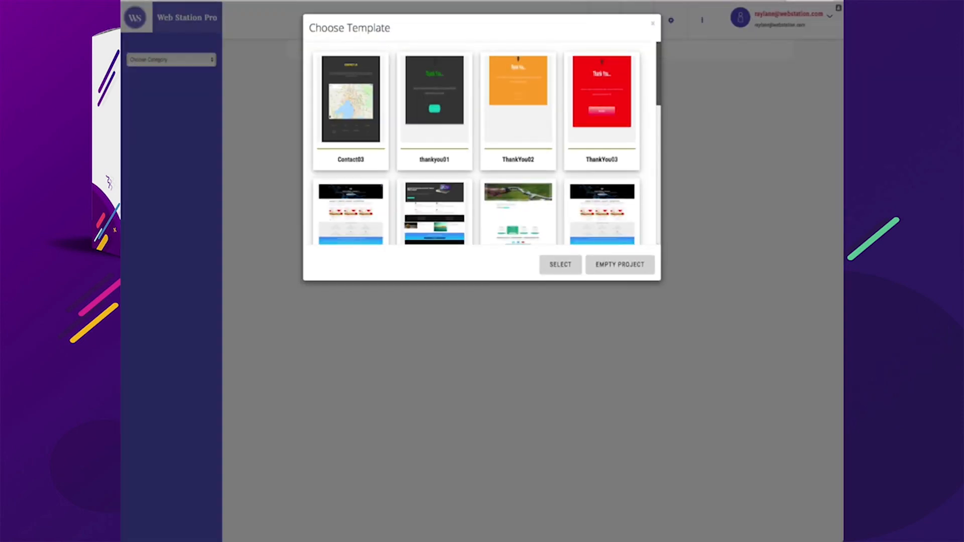
Scroll to the end of the Choose Template list and load another template
scroll(482, 143, down, 2)
scroll(486, 143, down, 3)
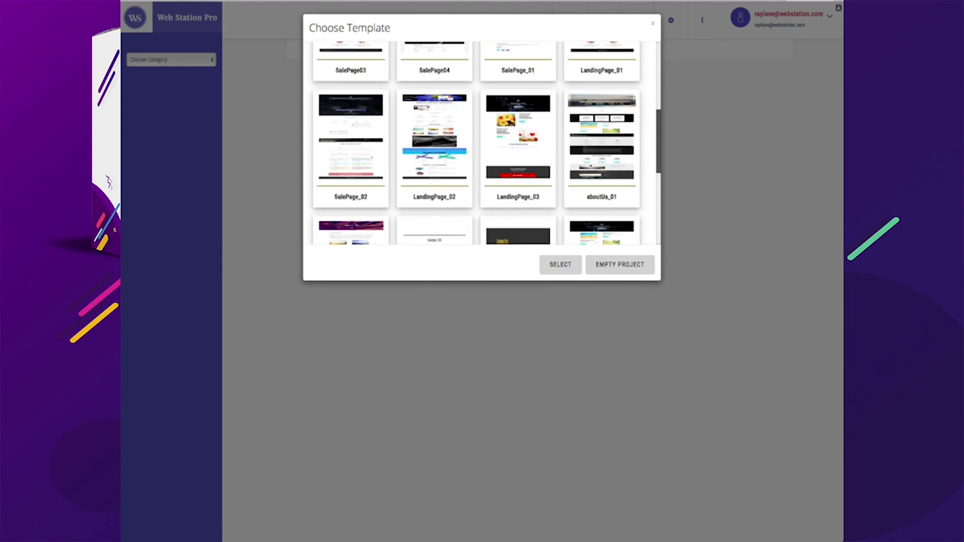
scroll(485, 143, down, 4)
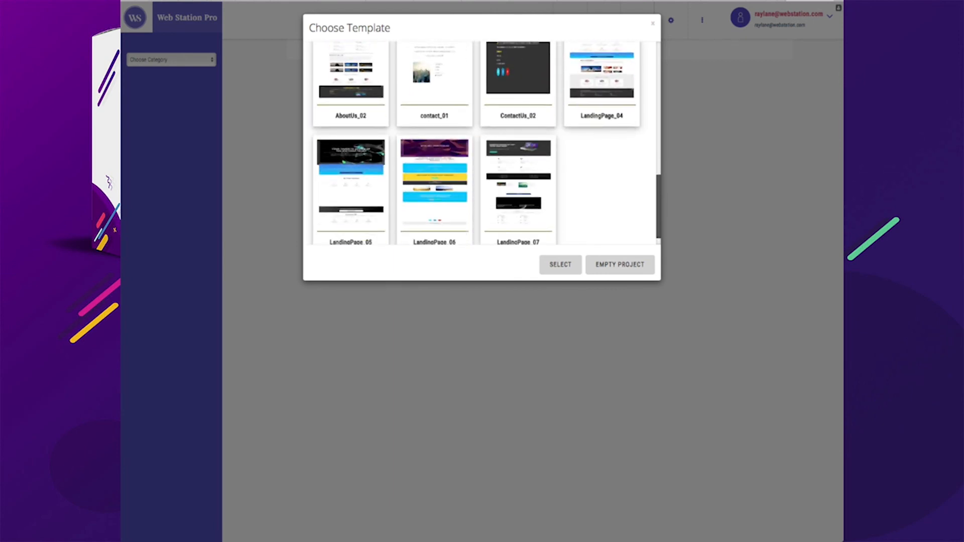
scroll(485, 143, down, 1)
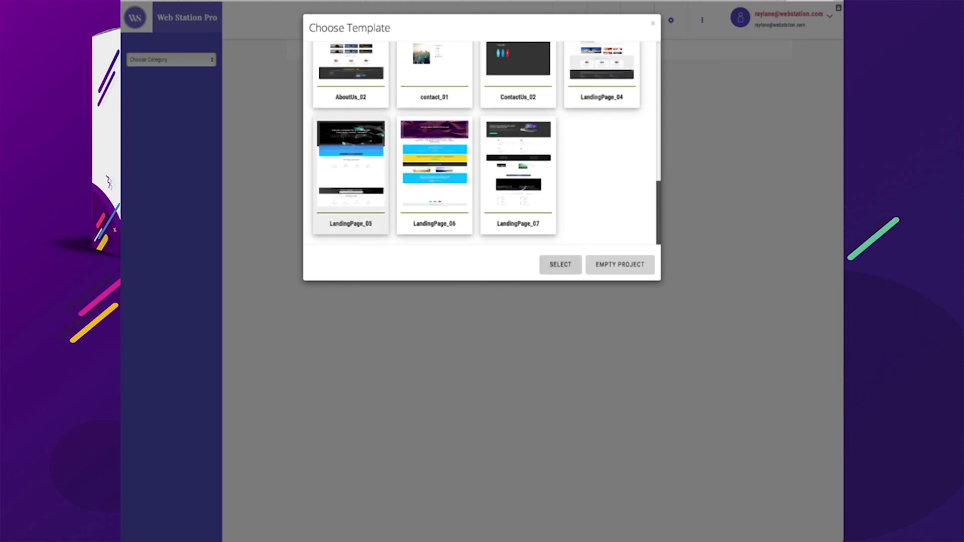
click(561, 264)
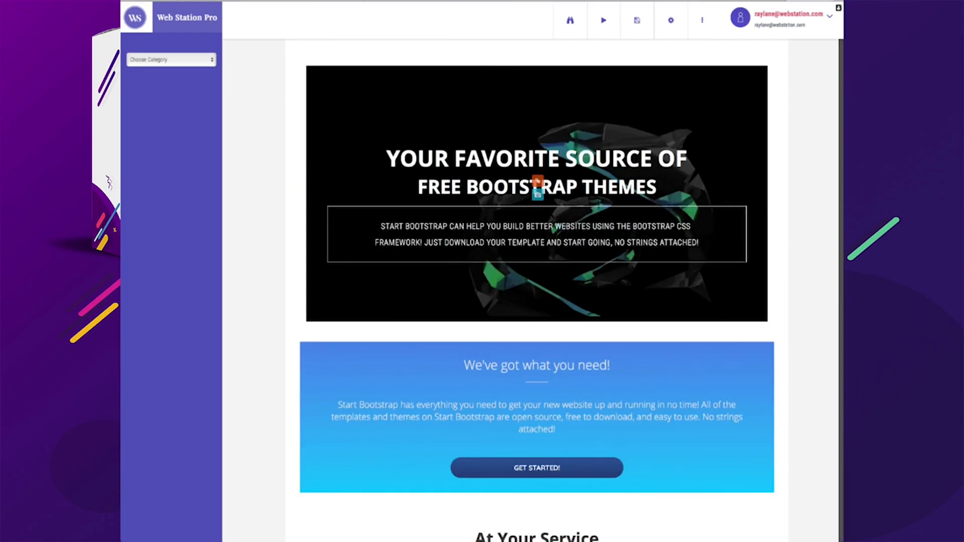
Scroll through the newly loaded template from its header down to the contact section and back
scroll(536, 290, down, 8)
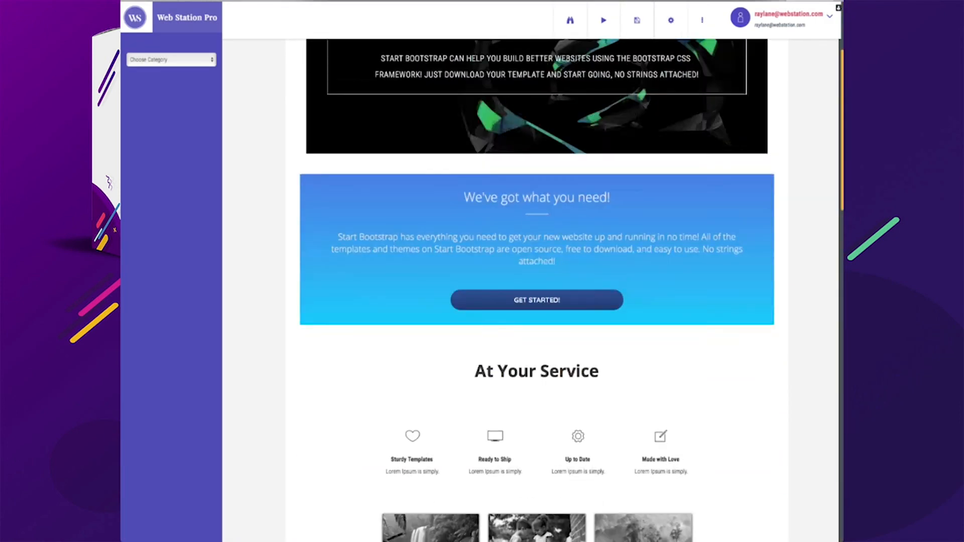
scroll(536, 289, down, 9)
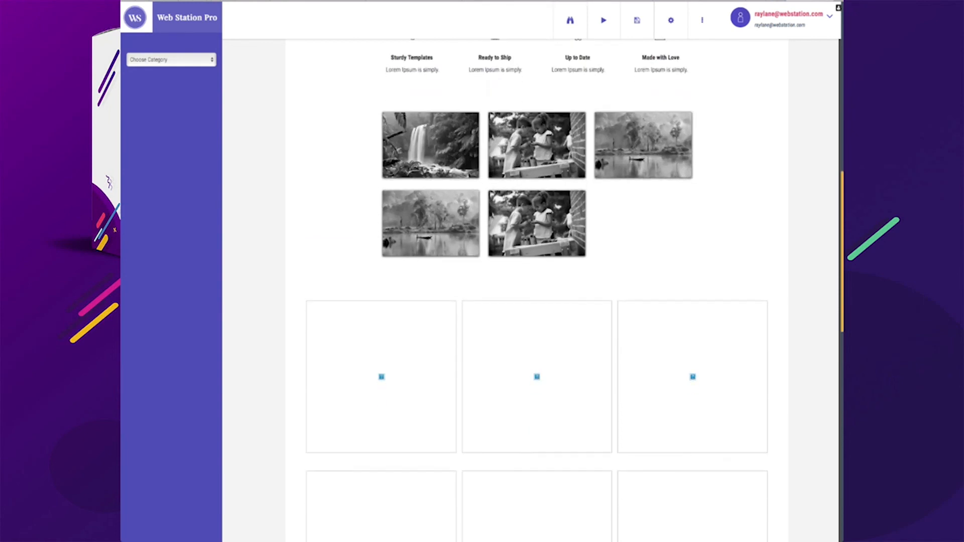
scroll(537, 290, down, 4)
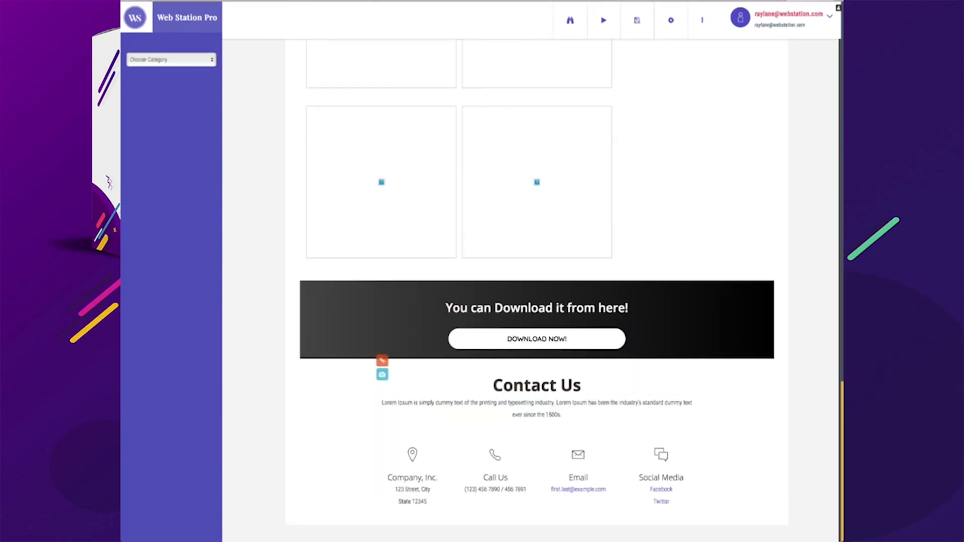
scroll(537, 289, up, 20)
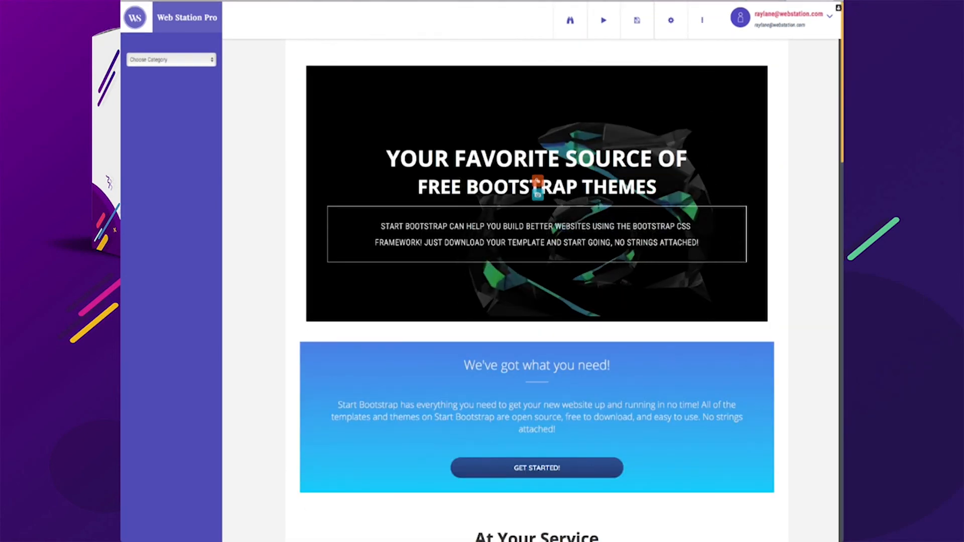